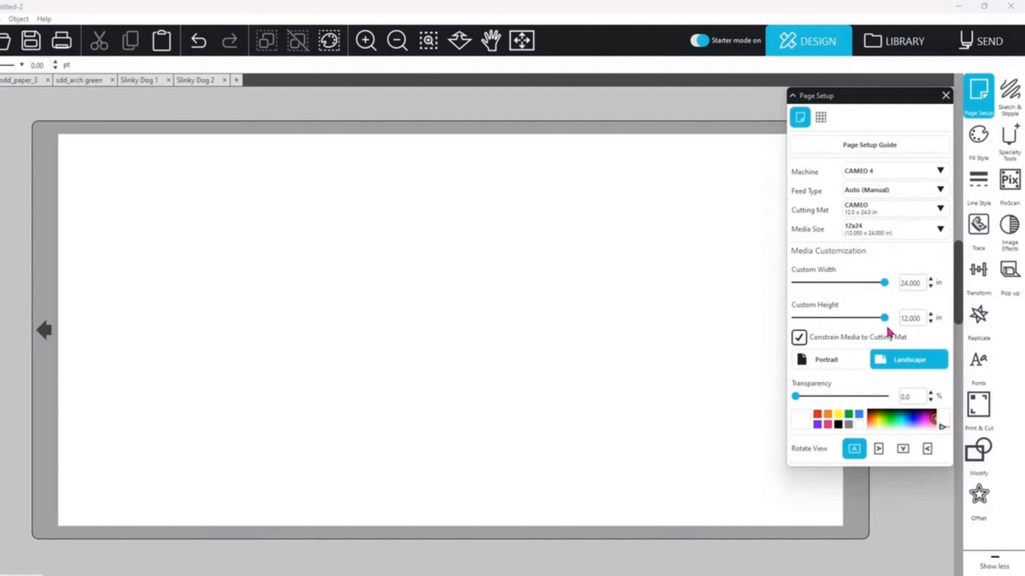
Step: Try portrait orientation, return the page to landscape, and view the grid options before closing the page setup
click(845, 369)
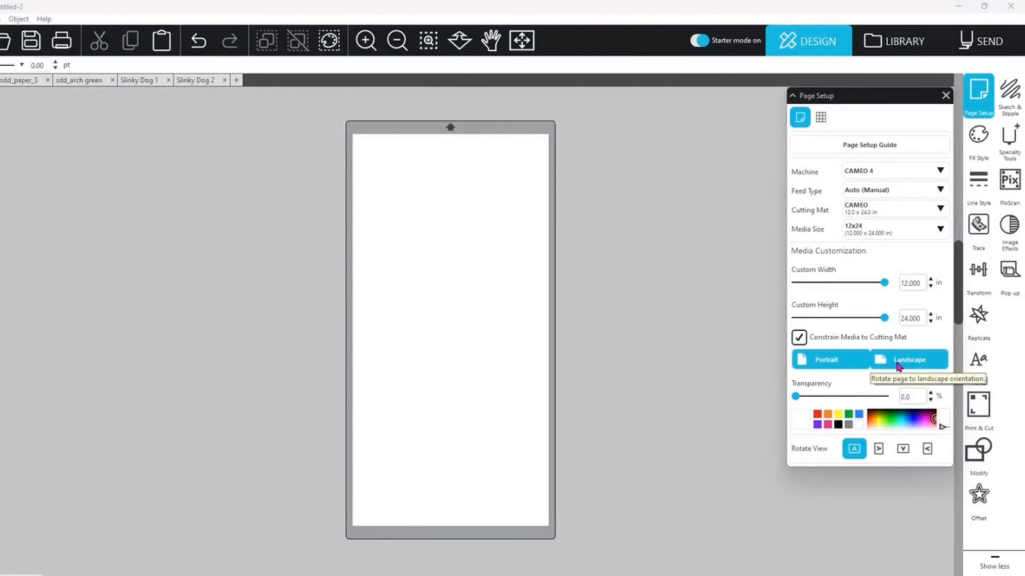
click(896, 365)
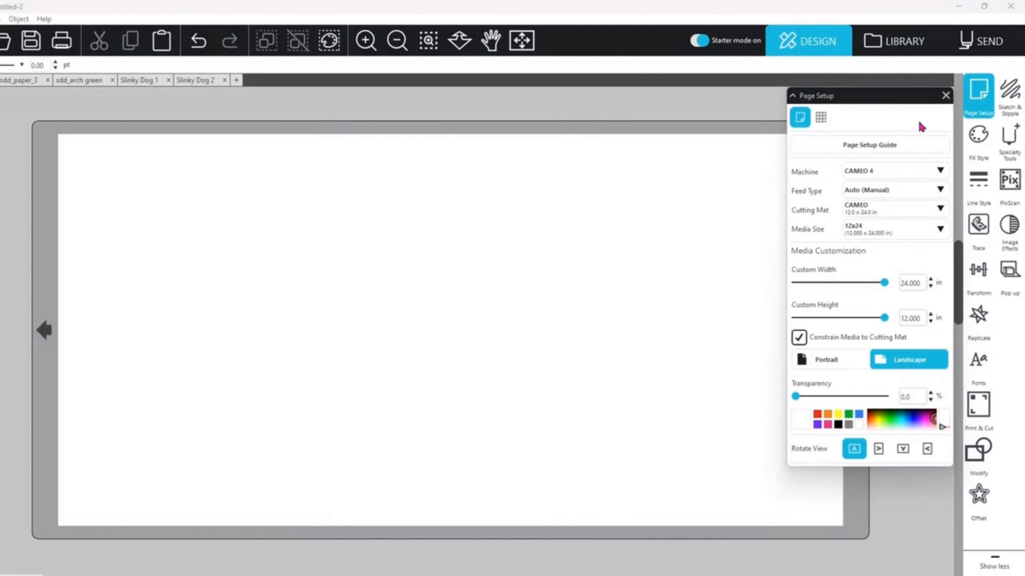
click(821, 117)
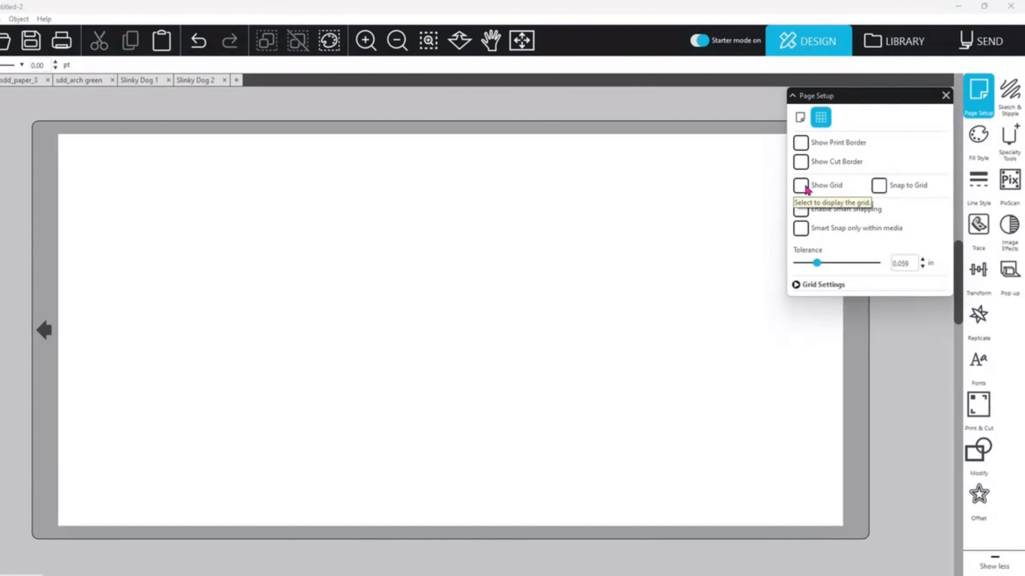
click(945, 95)
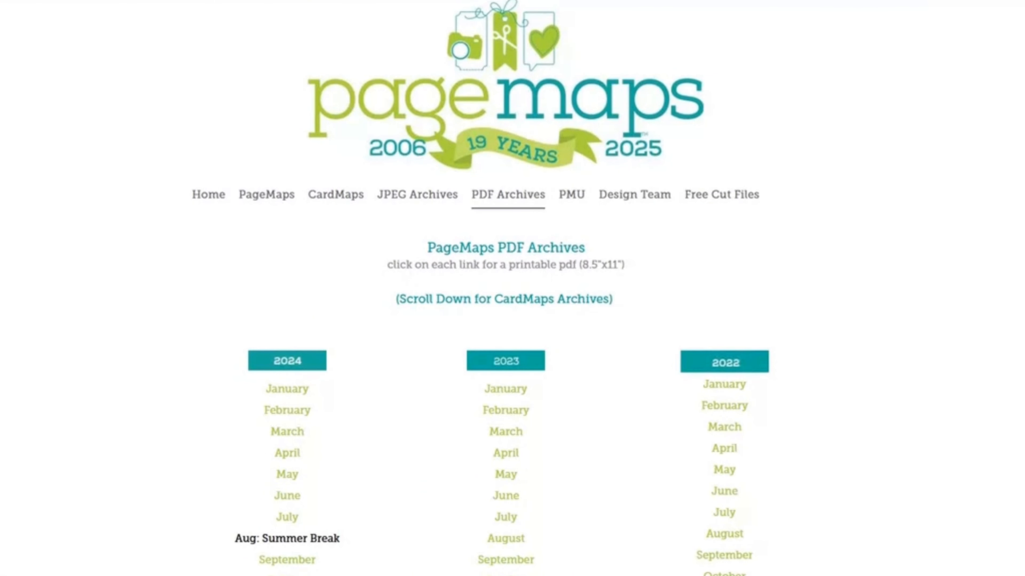
Step: Open the January 2023 PageMaps PDF and capture its 12x12 double layout with Snipping Tool
click(510, 397)
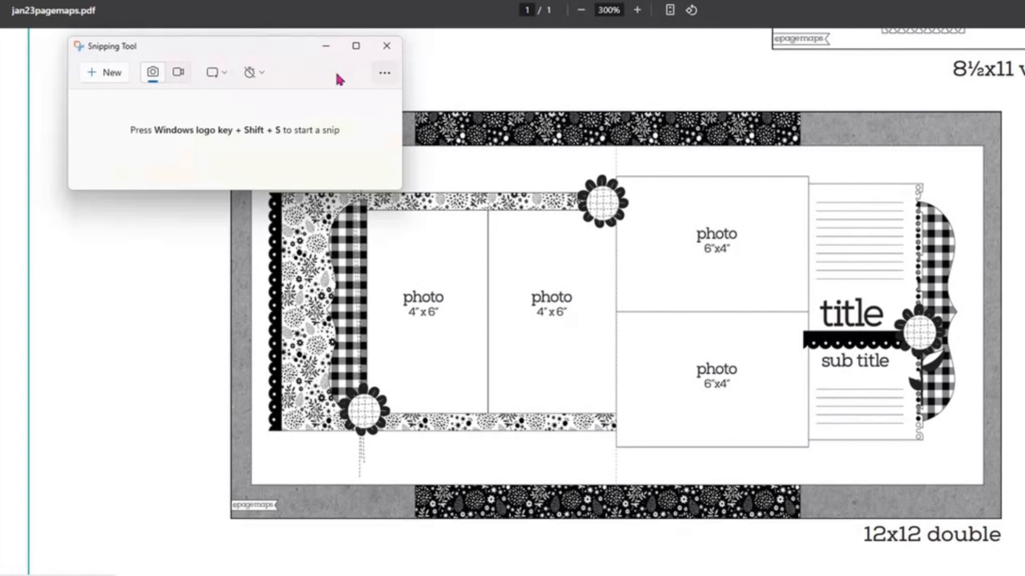
click(107, 76)
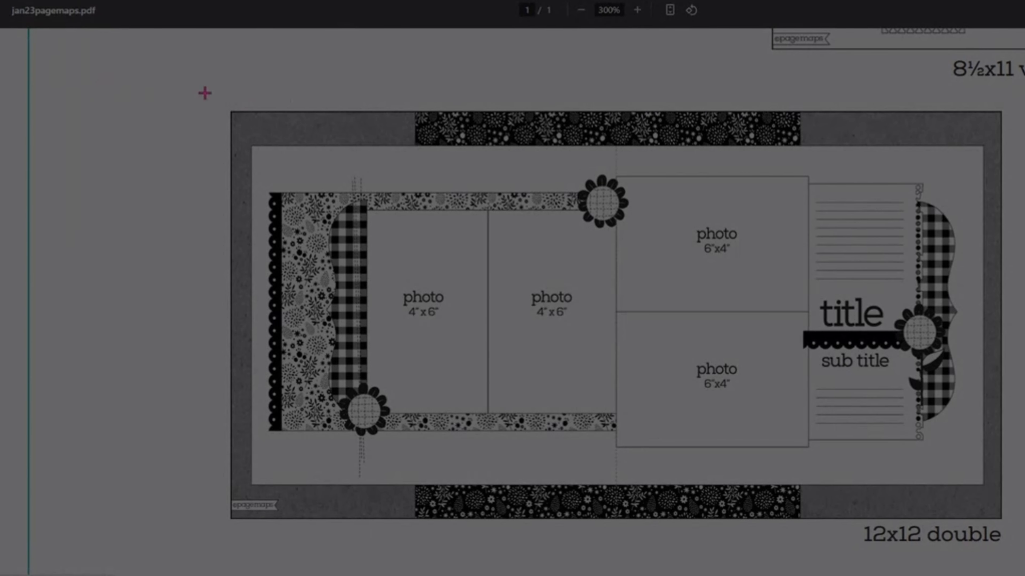
drag(204, 94, 1005, 522)
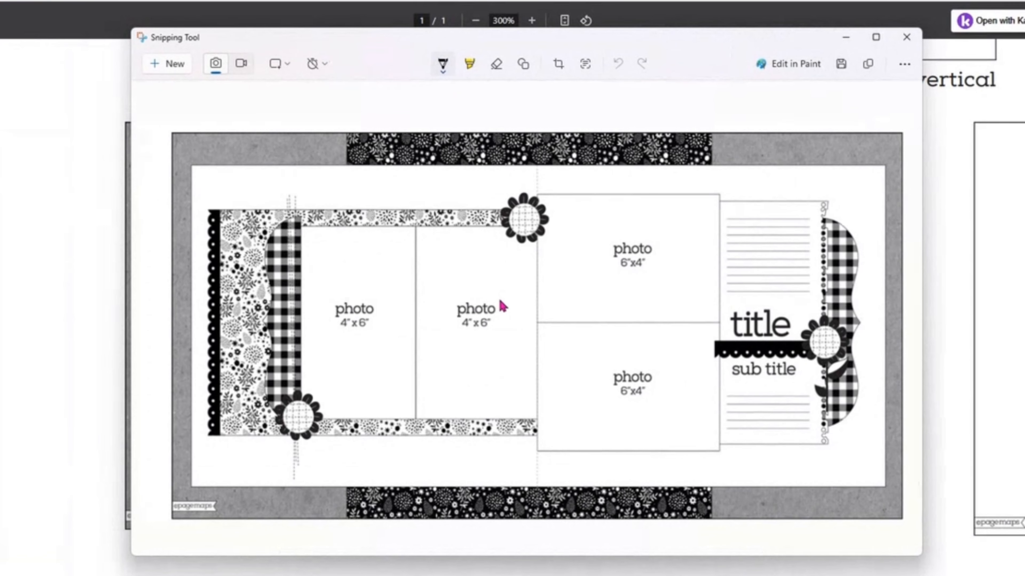
Step: Crop the captured sketch to the layout's outer edges and copy the image
click(563, 69)
drag(150, 318, 171, 312)
drag(528, 108, 529, 124)
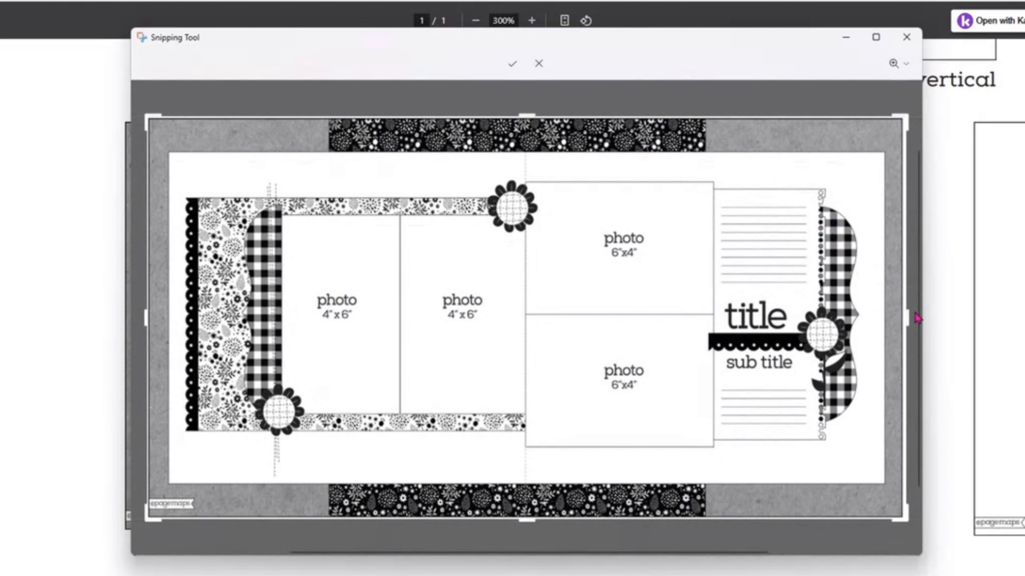
drag(908, 317, 905, 315)
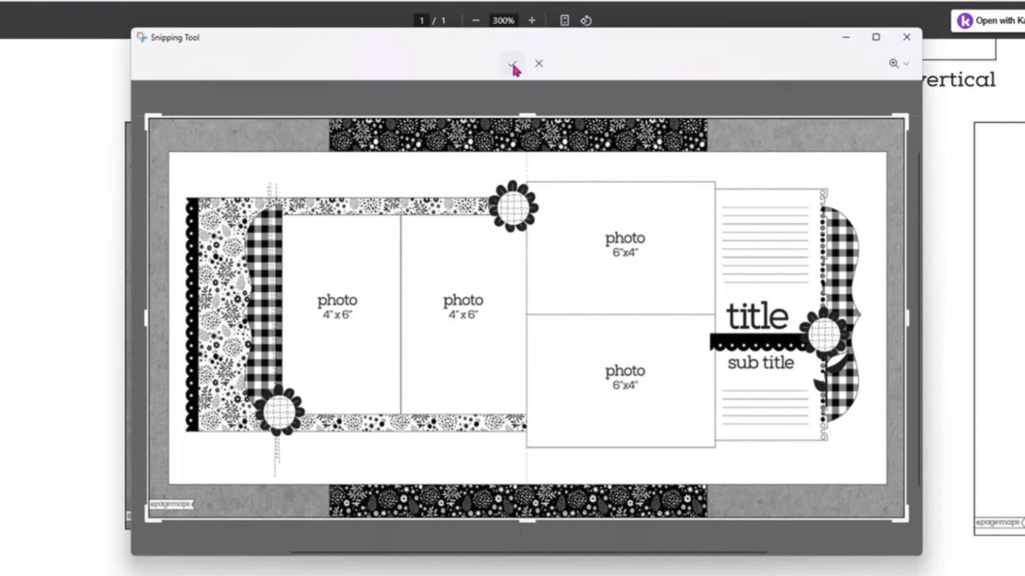
click(512, 63)
right_click(500, 307)
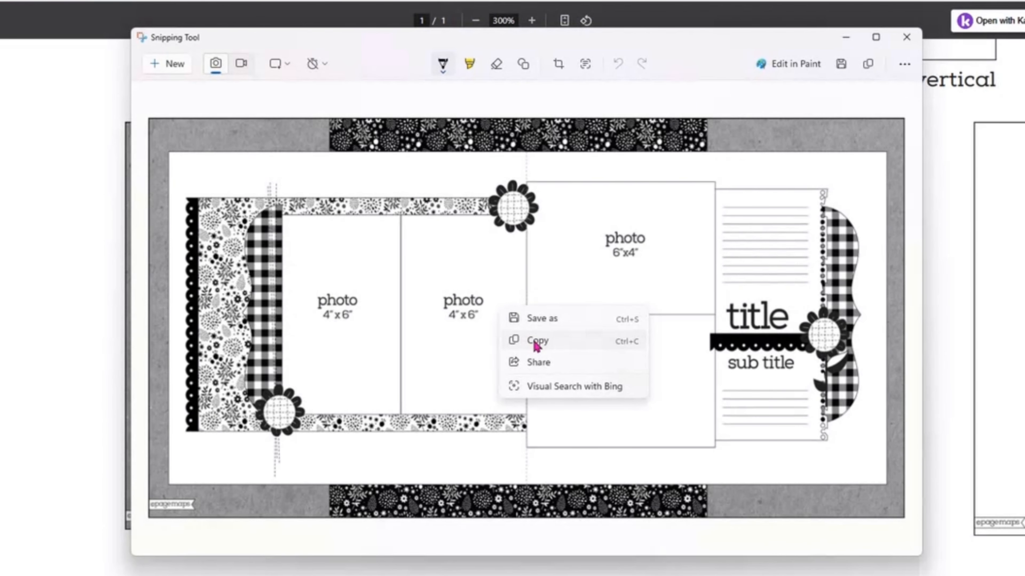
click(534, 342)
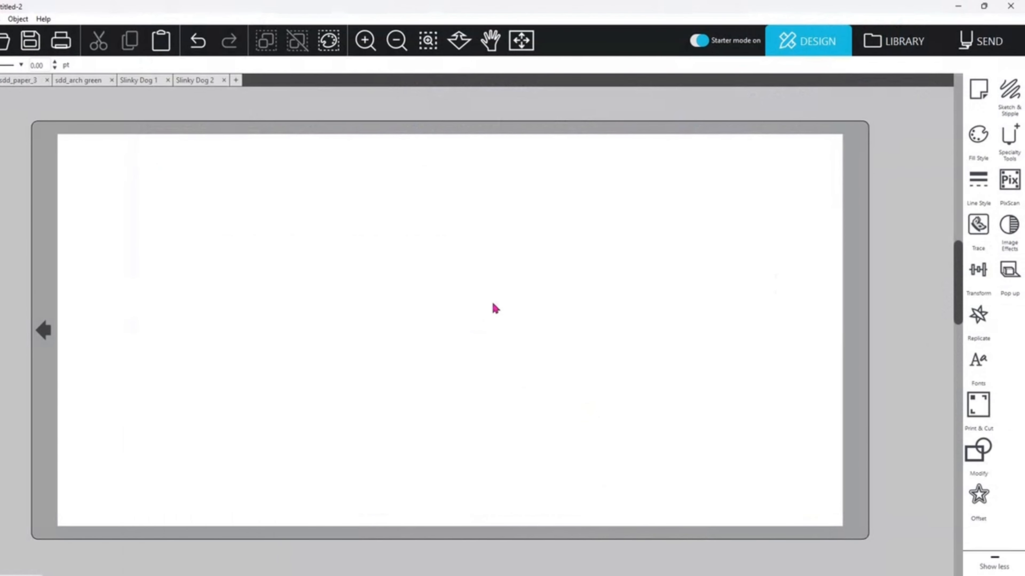
Step: Switch to Silhouette Studio, paste the sketch into Untitled-2, and enlarge it to about 24 in wide, covering the page
right_click(379, 257)
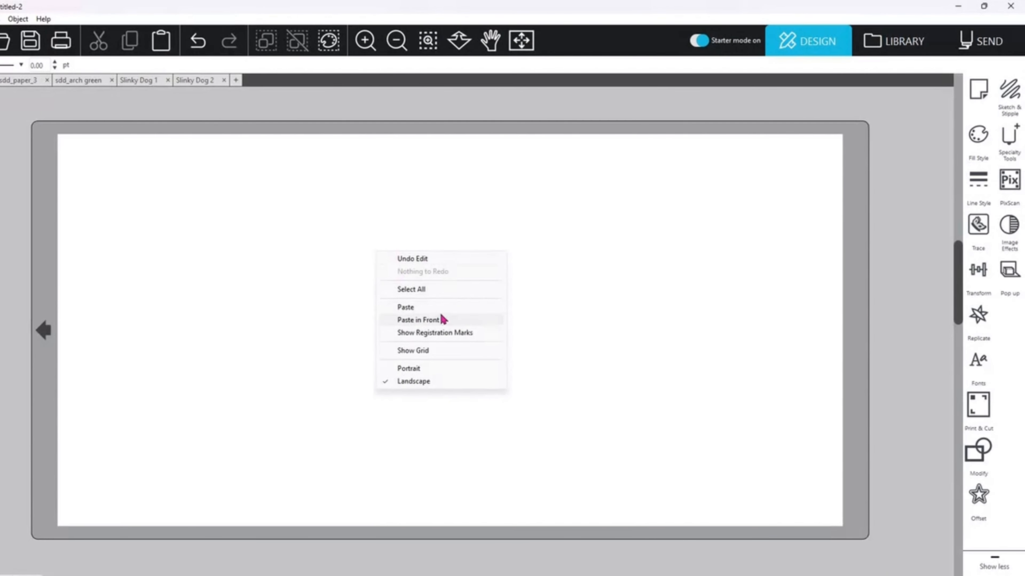
click(430, 308)
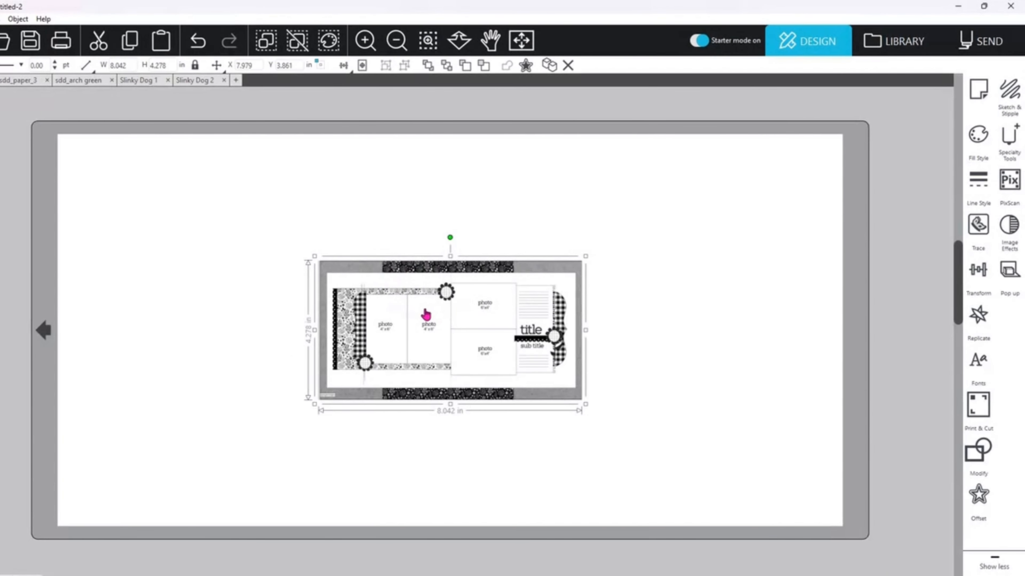
drag(445, 350, 186, 226)
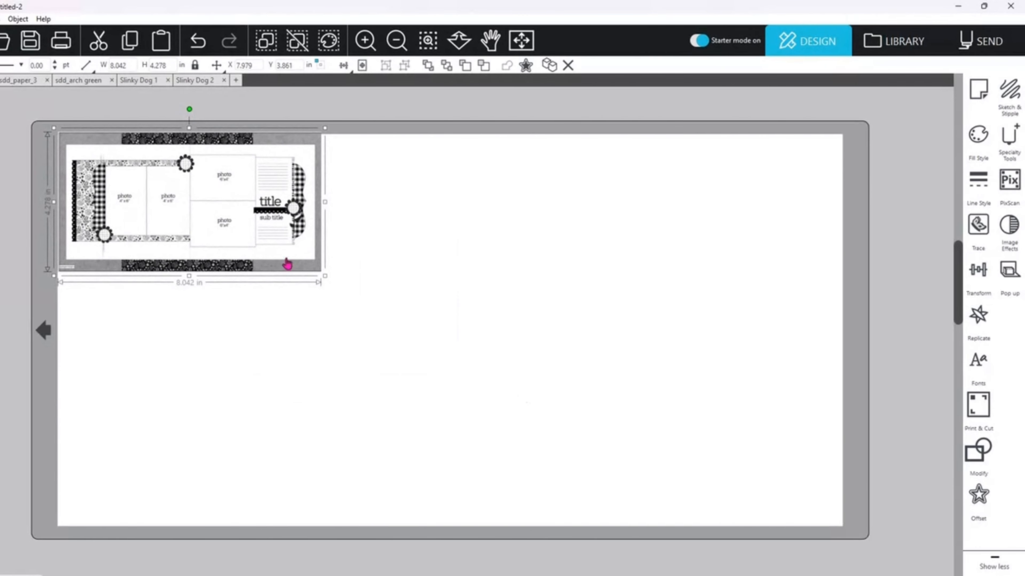
drag(331, 281, 890, 488)
drag(781, 472, 776, 457)
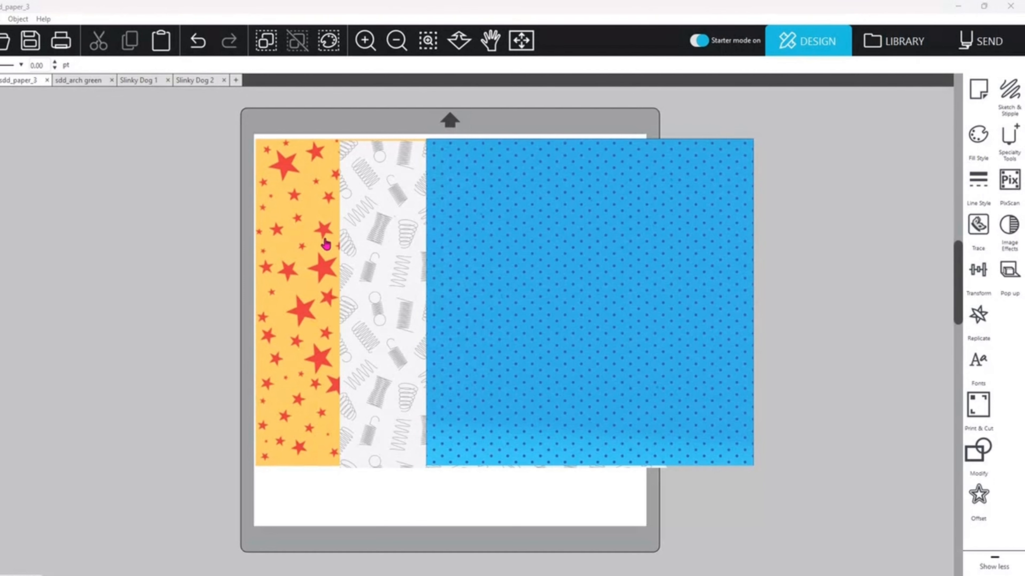
Step: Copy the yellow star paper from sdd_paper_3, paste it into Untitled-2, and place it over the middle of the sketch
click(326, 244)
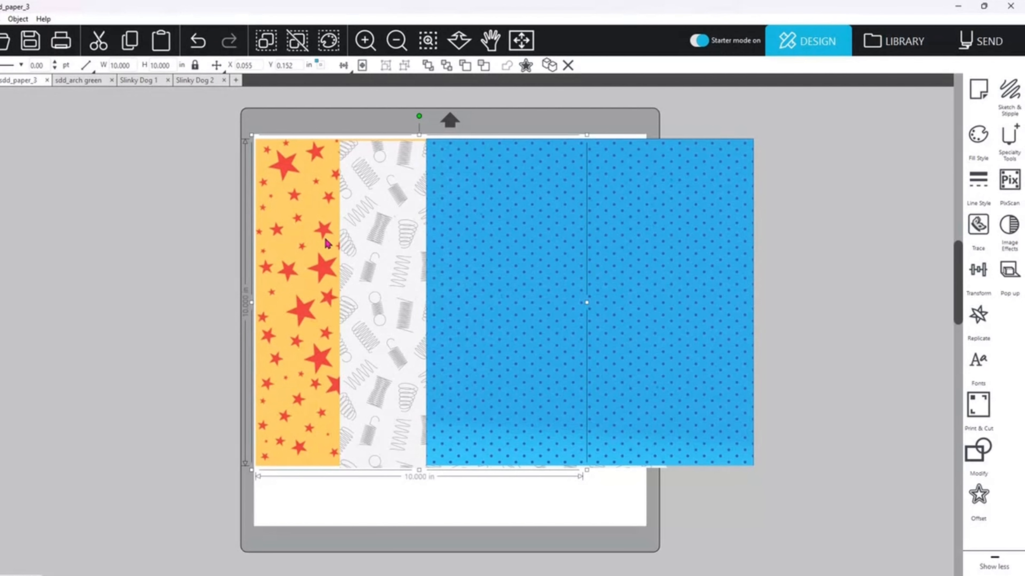
right_click(326, 245)
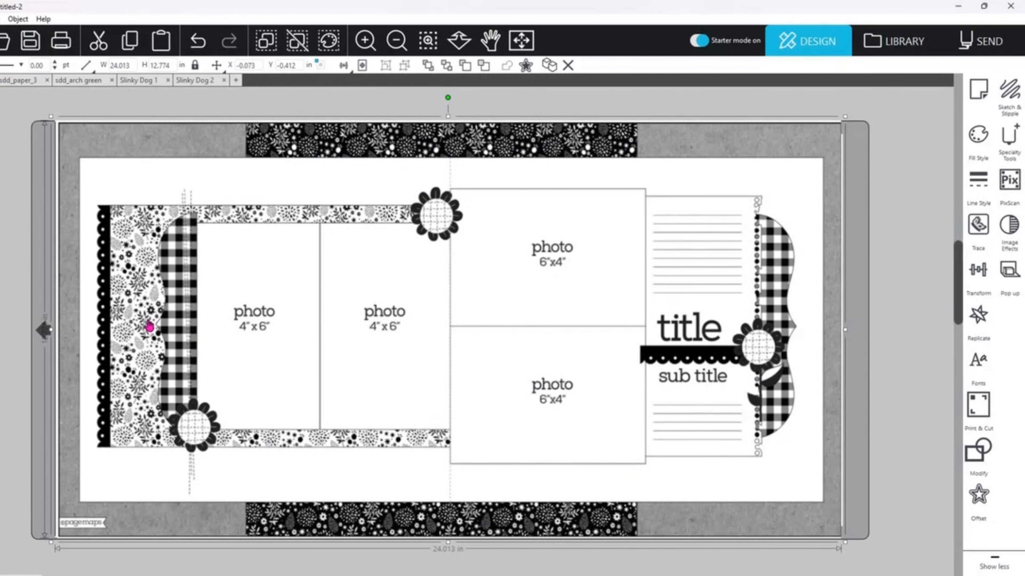
key(ctrl+v)
right_click(584, 255)
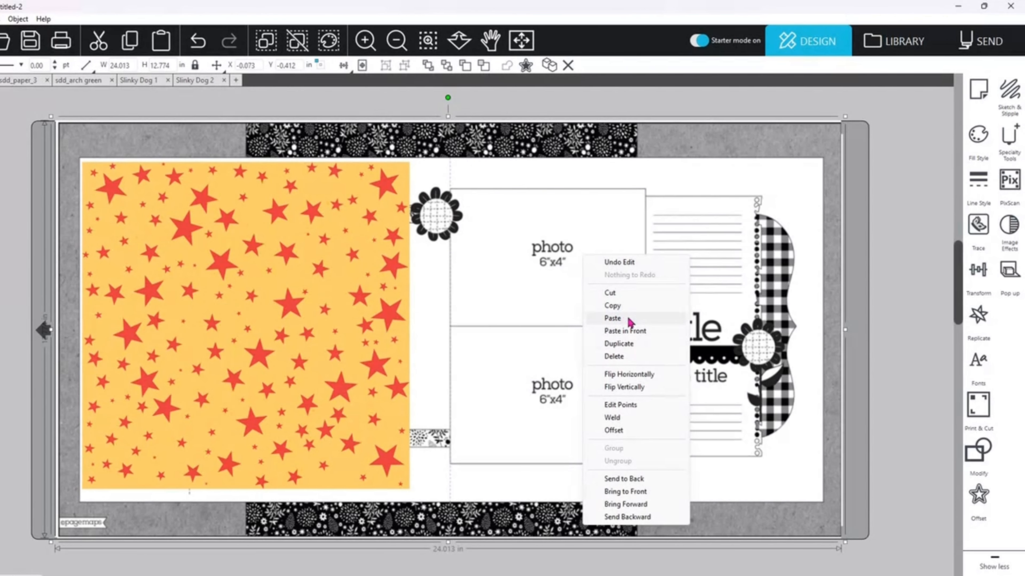
click(613, 317)
drag(484, 318, 501, 278)
click(500, 279)
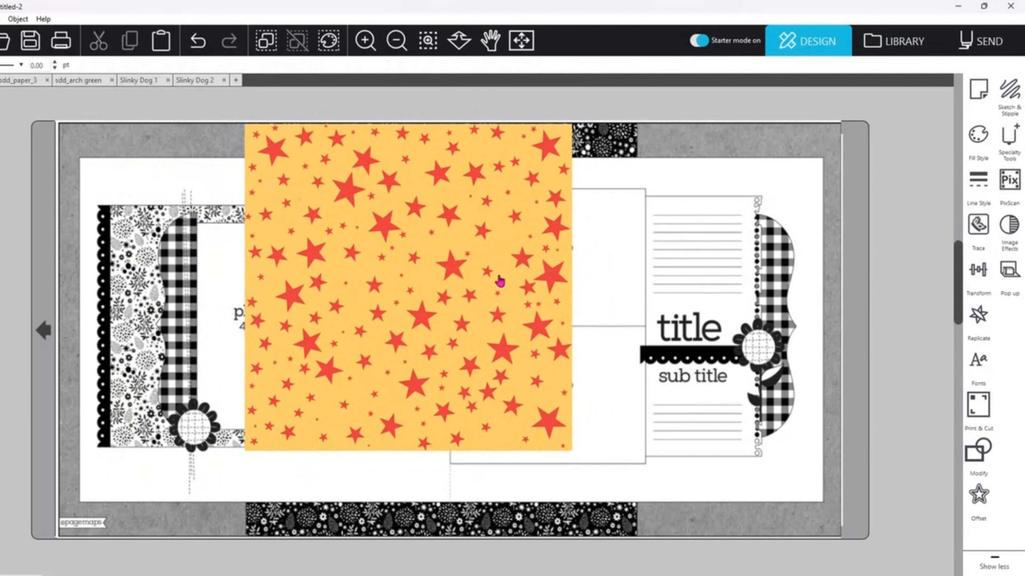
Step: Enlarge the star paper to about 12.76 in square and position it over the sketch's central black patterned strip
click(529, 445)
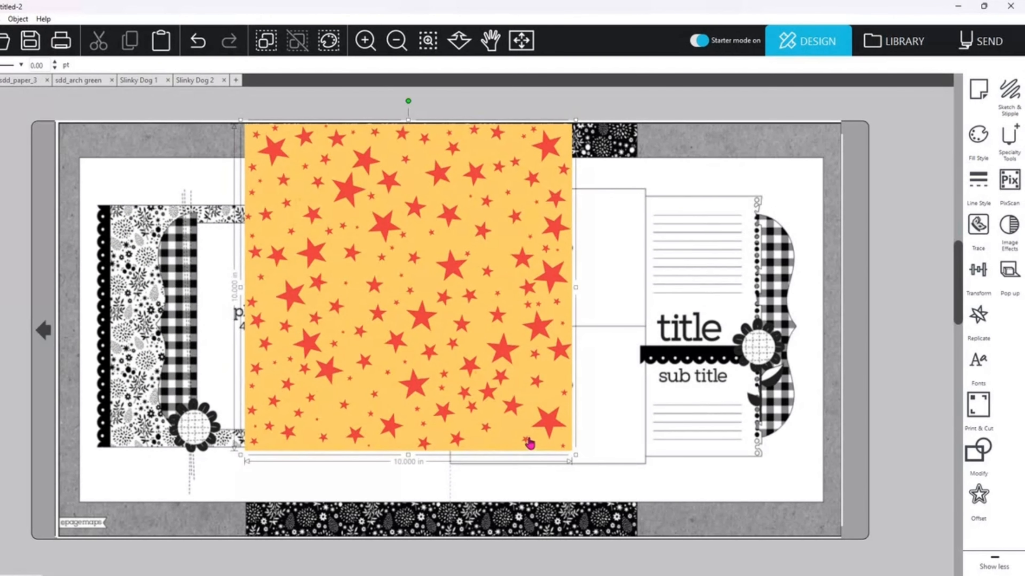
drag(579, 460, 704, 513)
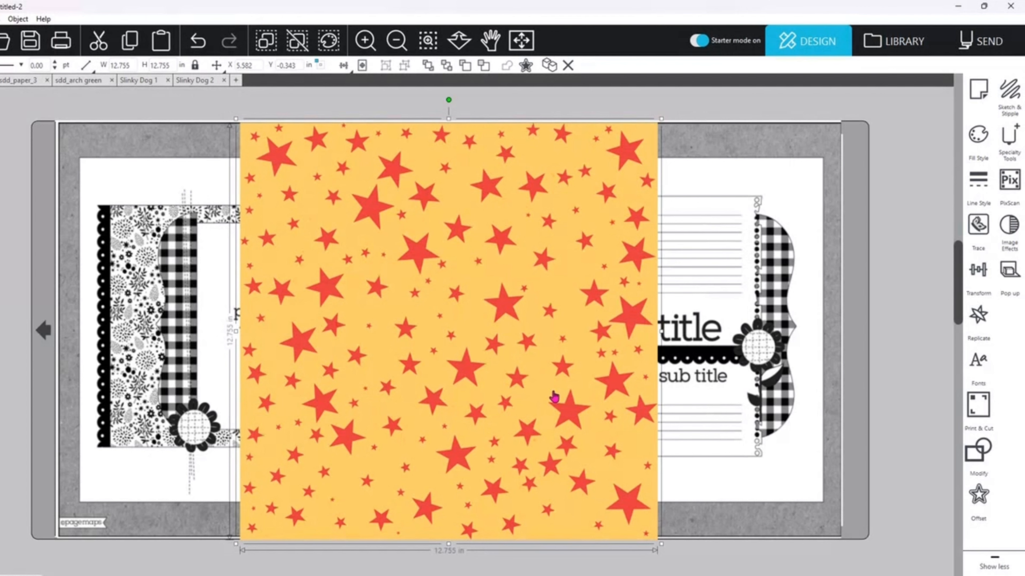
drag(529, 325, 720, 325)
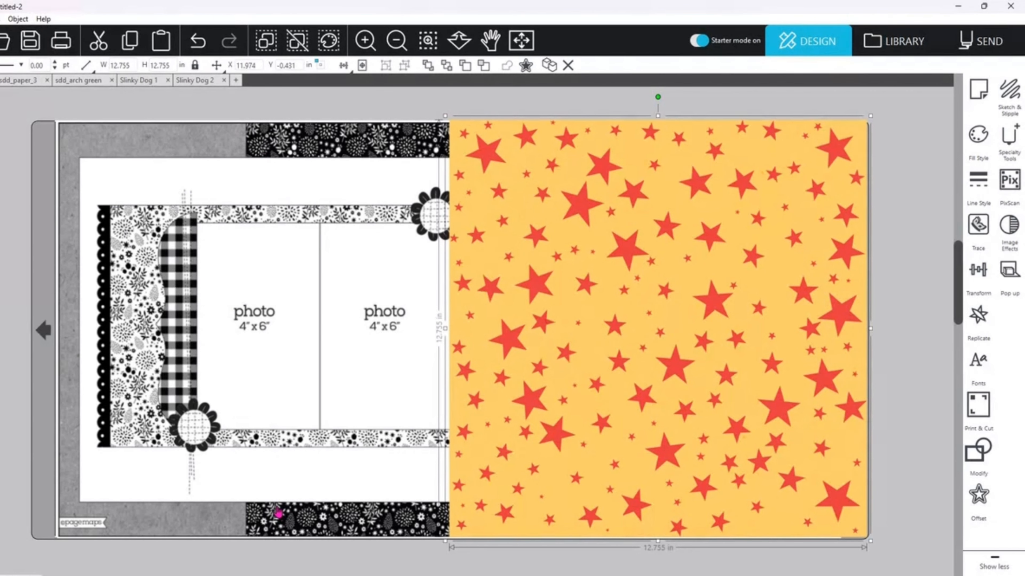
drag(649, 386, 512, 380)
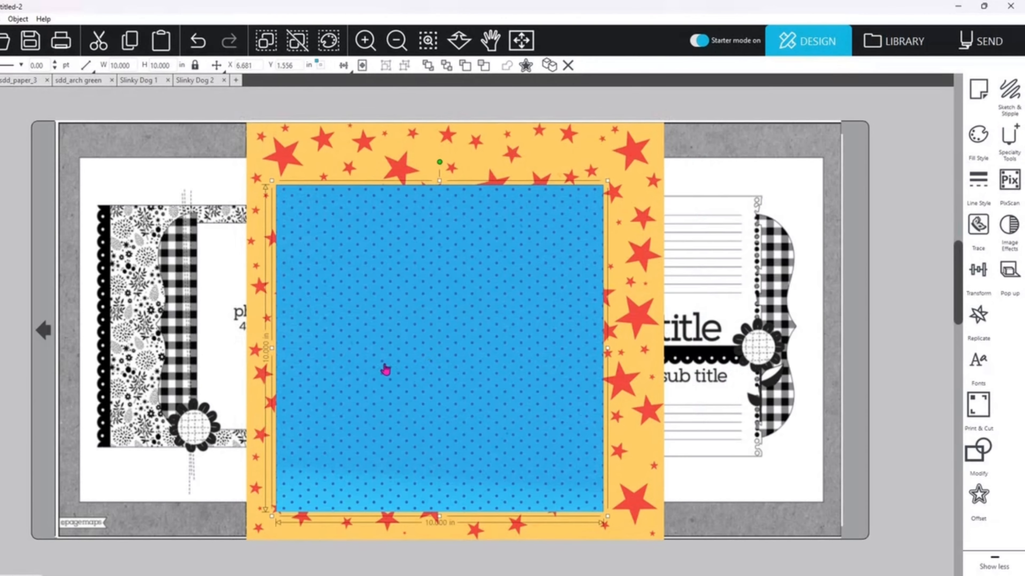
Step: Fit the blue dotted paper over the left patterned panel at about 7.48 in high, and place a duplicate beside it on the right
drag(384, 366, 267, 389)
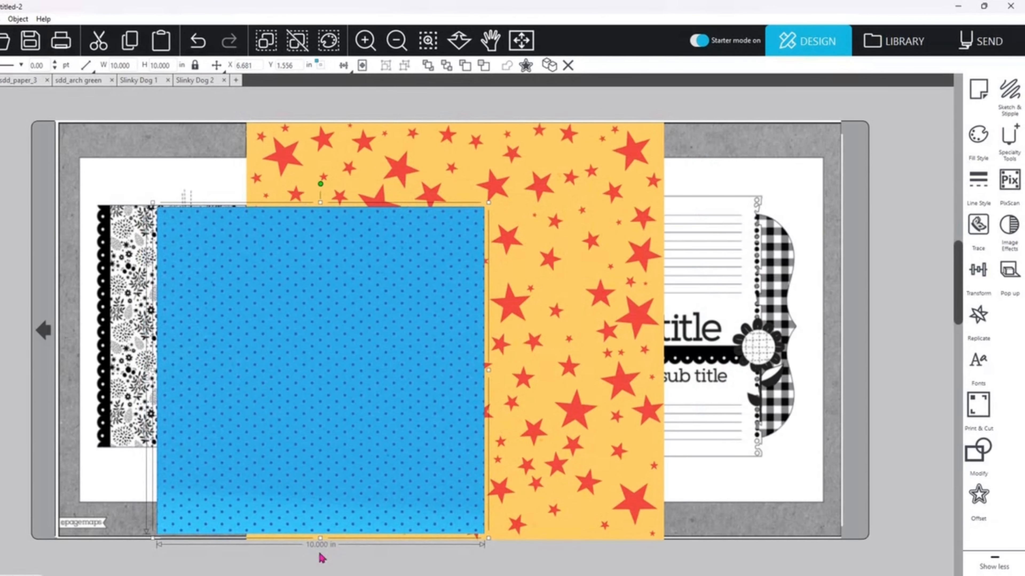
drag(320, 540, 320, 456)
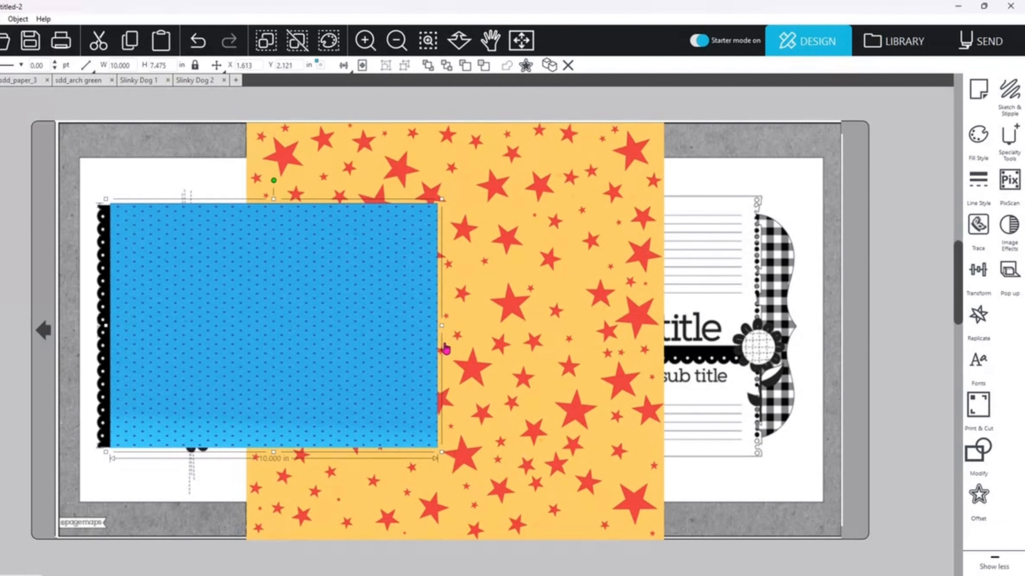
key(ctrl+d)
drag(361, 361, 659, 366)
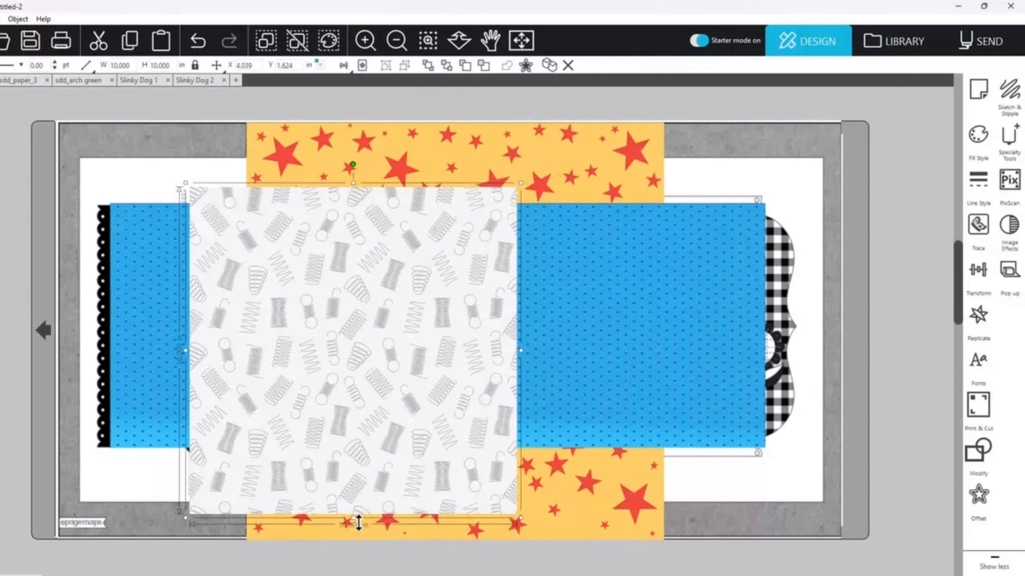
Step: Reduce the white spring-patterned paper to about 6.31 in high and position it within the left blue panel
drag(358, 523, 355, 398)
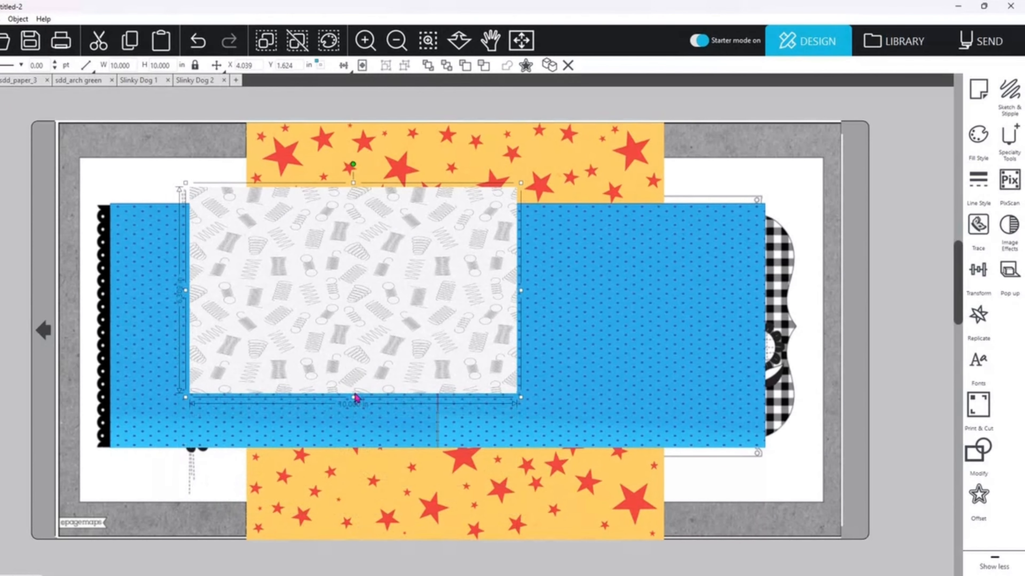
drag(357, 362, 312, 349)
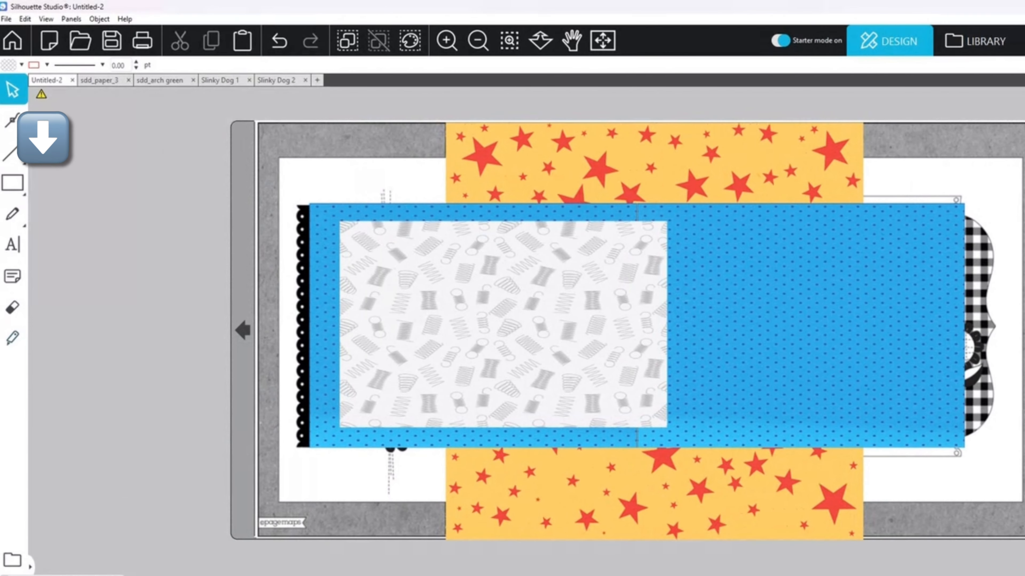
Step: Draw a rectangle about 3.2 × 7.15 in on the empty area left of the cutting mat
click(17, 192)
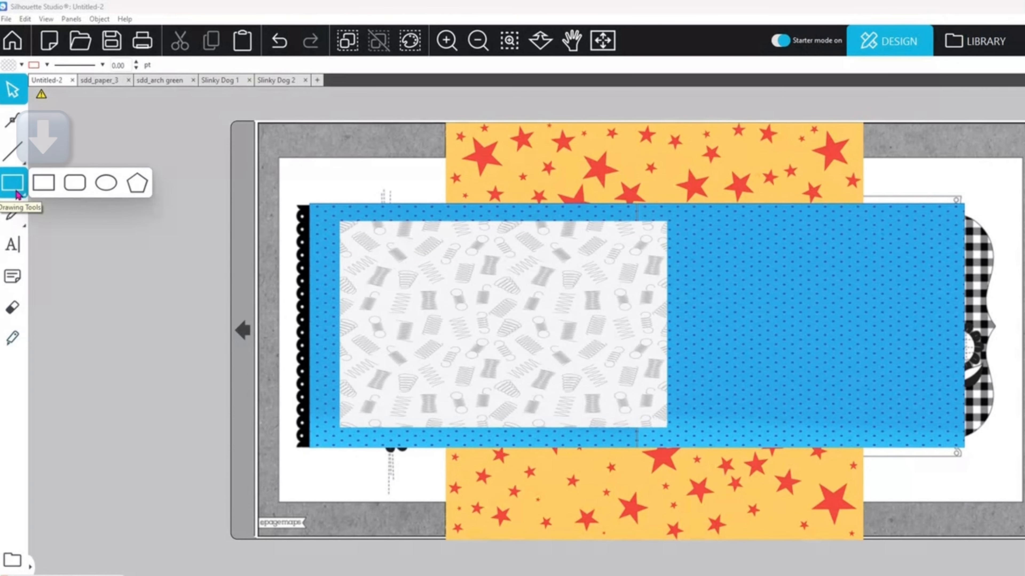
click(43, 182)
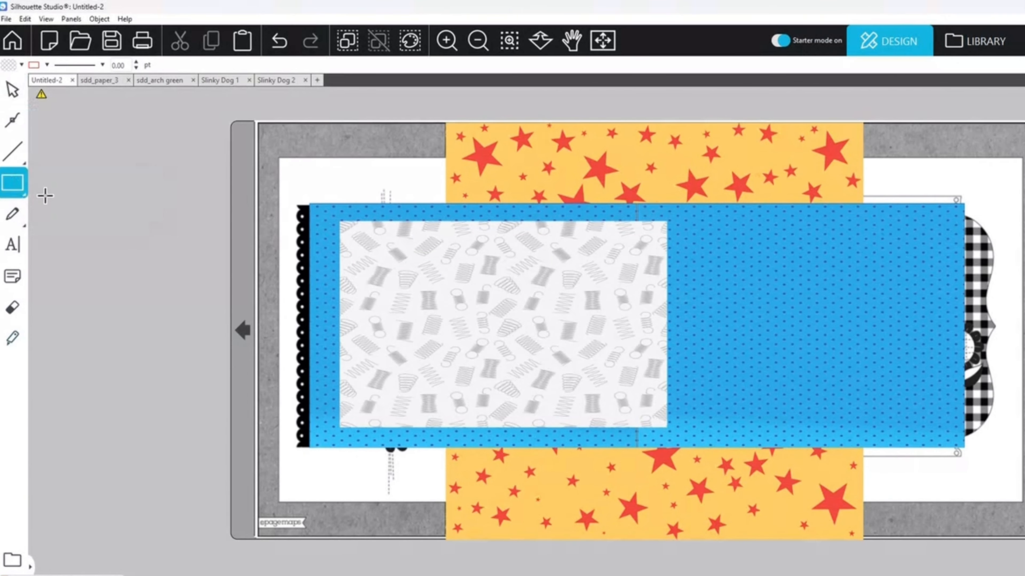
drag(89, 197, 196, 432)
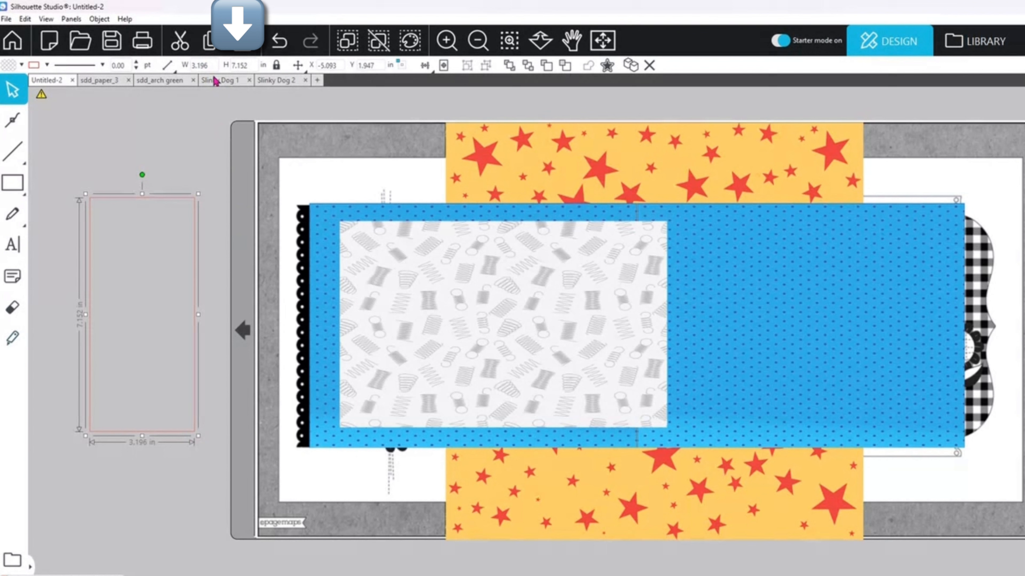
Step: Unlock the rectangle's aspect ratio, set its size to 4 × 6 in, and lock the ratio again
click(276, 66)
double_click(201, 66)
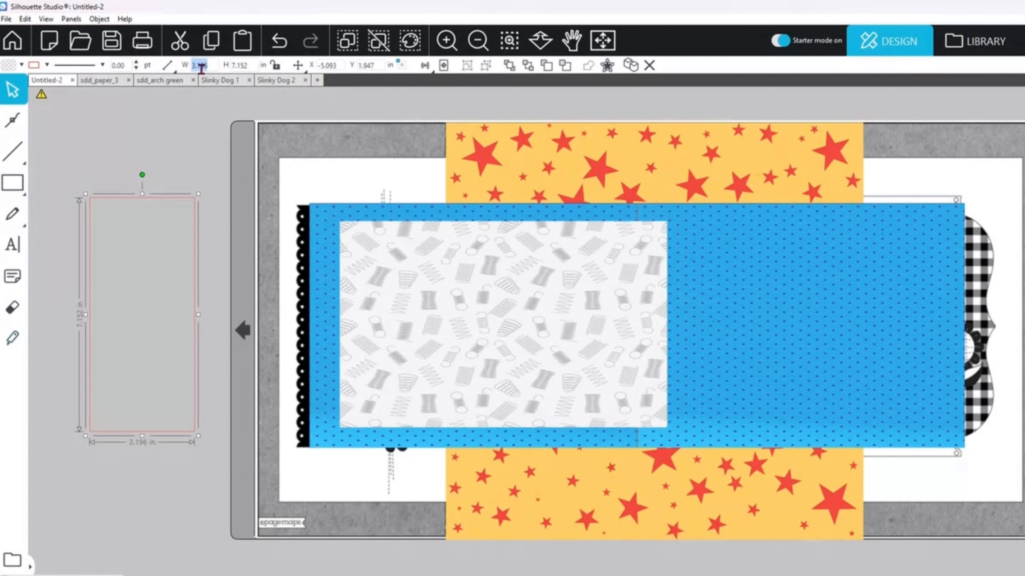
text(4.8)
key(Tab)
text(6)
key(Return)
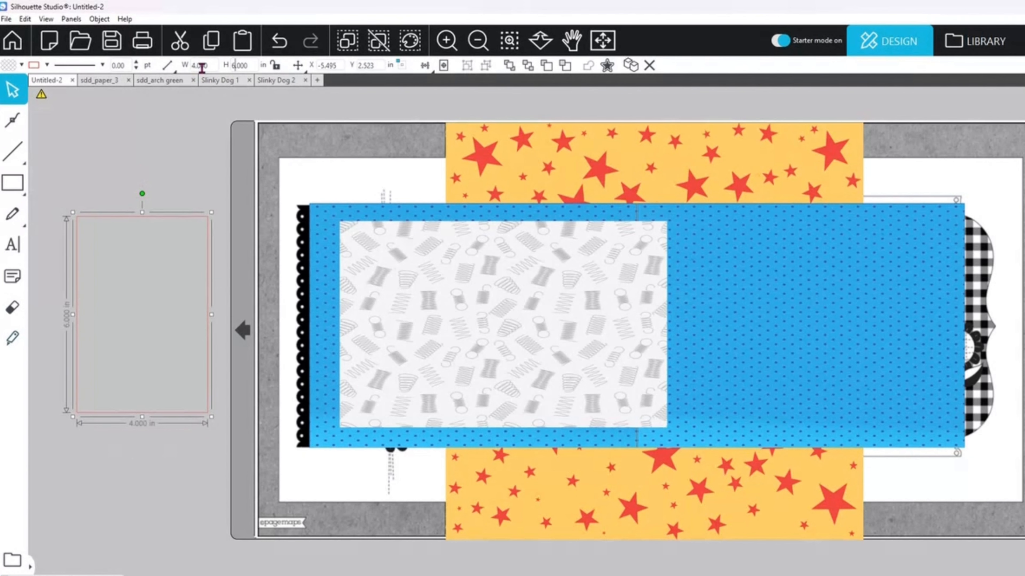
click(276, 65)
Step: Move the sketch image out from behind the papers to the empty area just below the cutting mat
click(478, 40)
drag(435, 258, 441, 464)
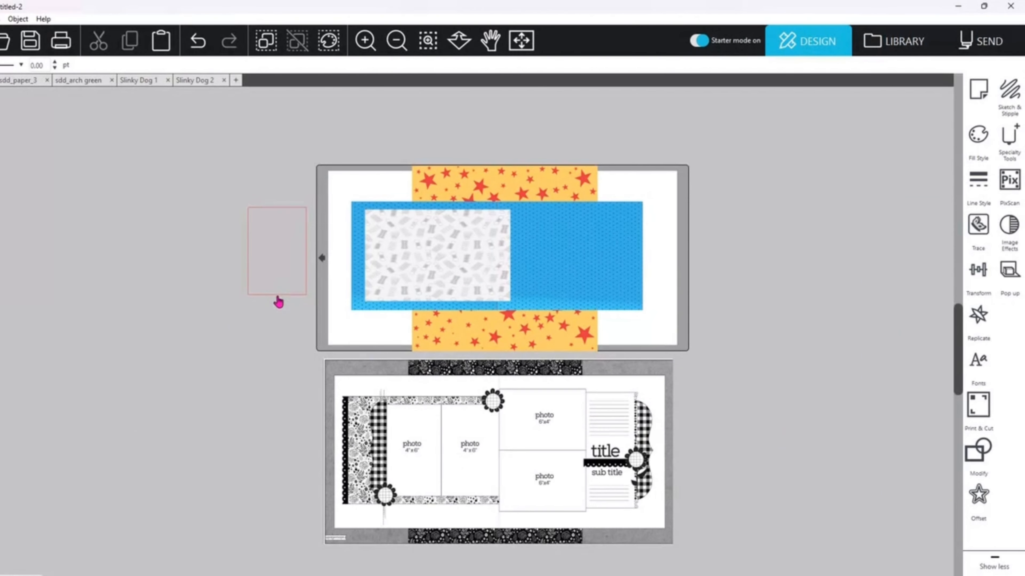
Step: Fill the 4 × 6 in rectangle with white, duplicate it, and place the copy beside the original
click(279, 293)
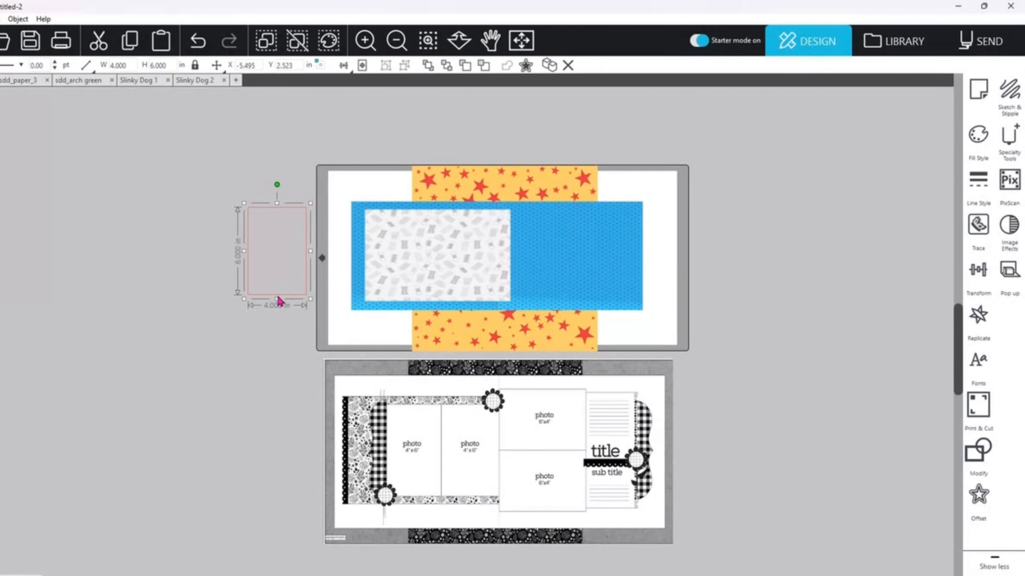
click(980, 138)
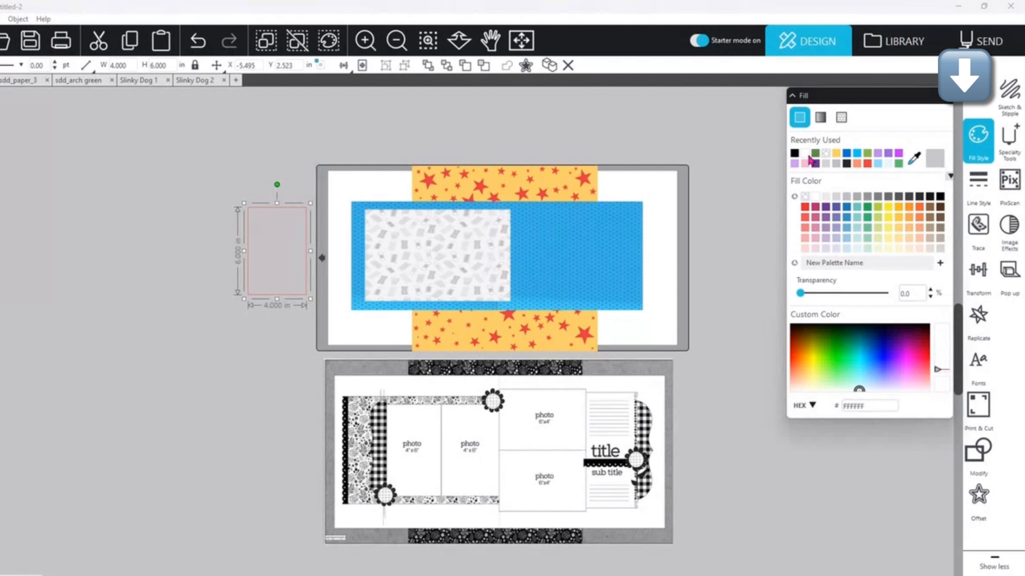
click(809, 157)
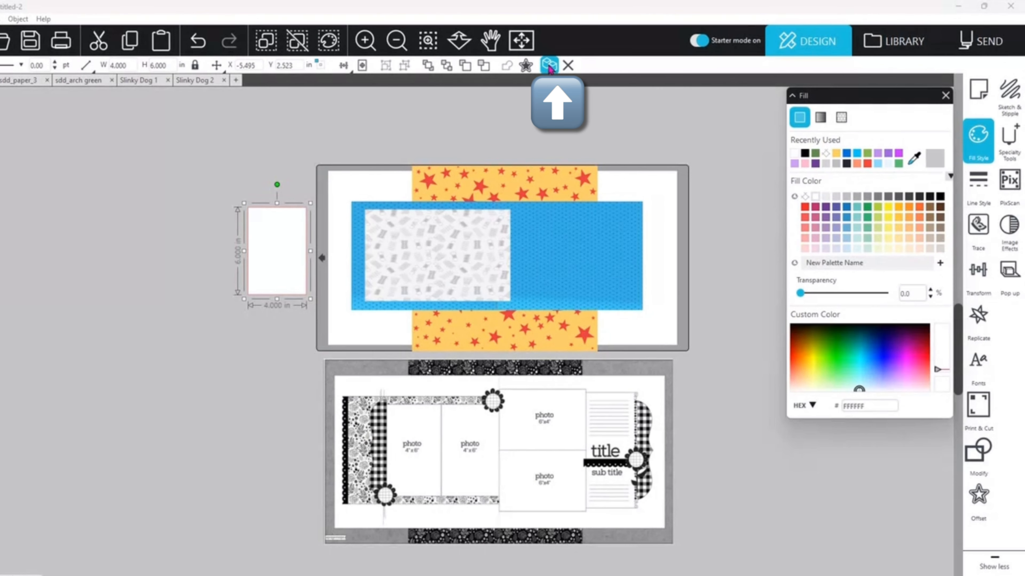
click(549, 67)
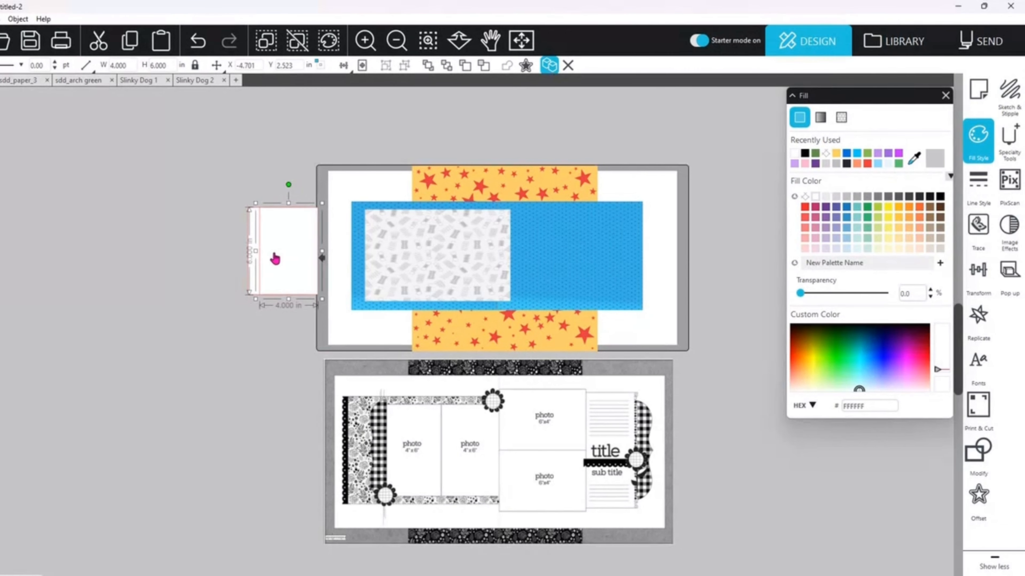
drag(275, 259, 189, 257)
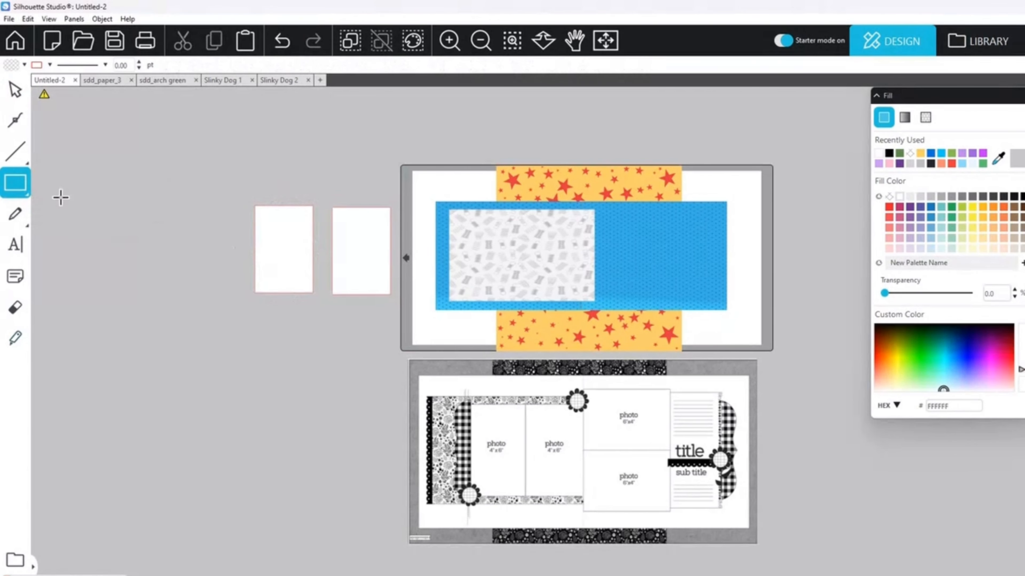
Step: Draw another rectangle beside the portrait placeholders, unlock its aspect ratio, set it to 6 × 4 in, and lock the ratio again
drag(57, 193, 226, 386)
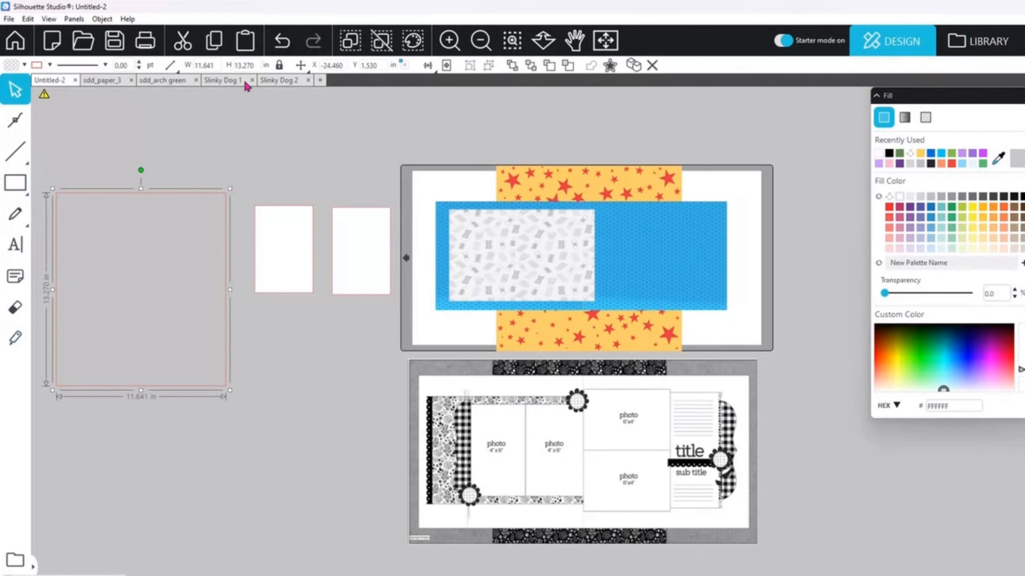
click(279, 67)
drag(216, 68, 186, 69)
text(6)
key(Tab)
text(4)
key(Return)
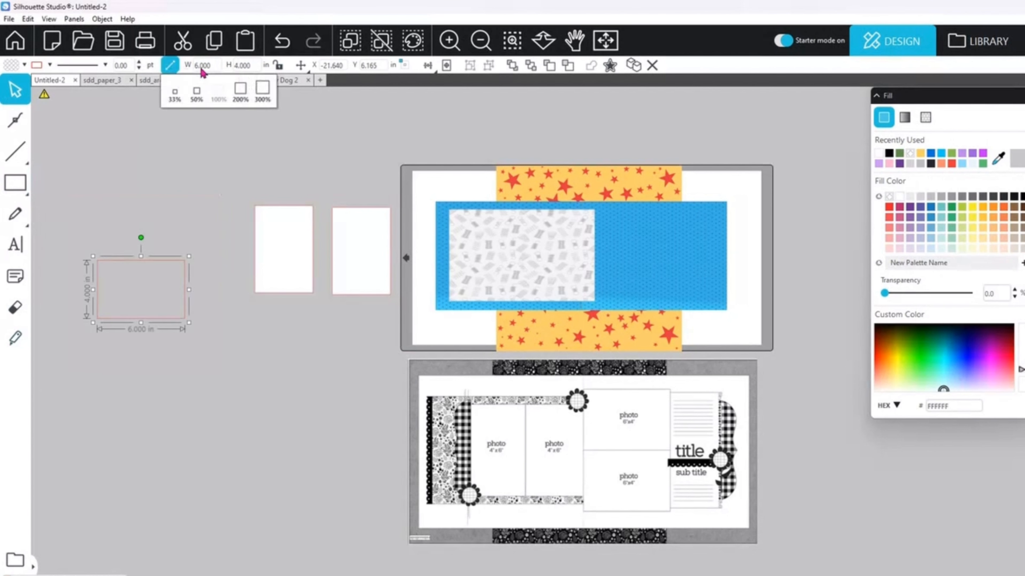
click(279, 67)
Step: Fill the 6 × 4 in rectangle with white, duplicate it, and set the two landscape placeholders next to each other
click(879, 153)
click(633, 67)
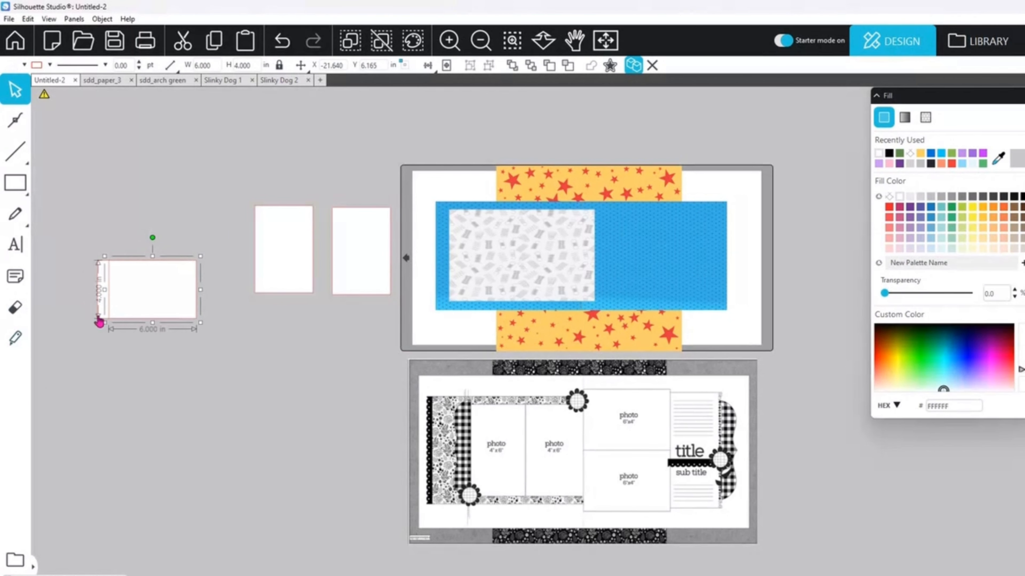
drag(123, 308, 212, 357)
Step: Place the two portrait placeholders side by side on the spring-patterned paper and stack the two landscape ones just right of them
drag(373, 271, 569, 271)
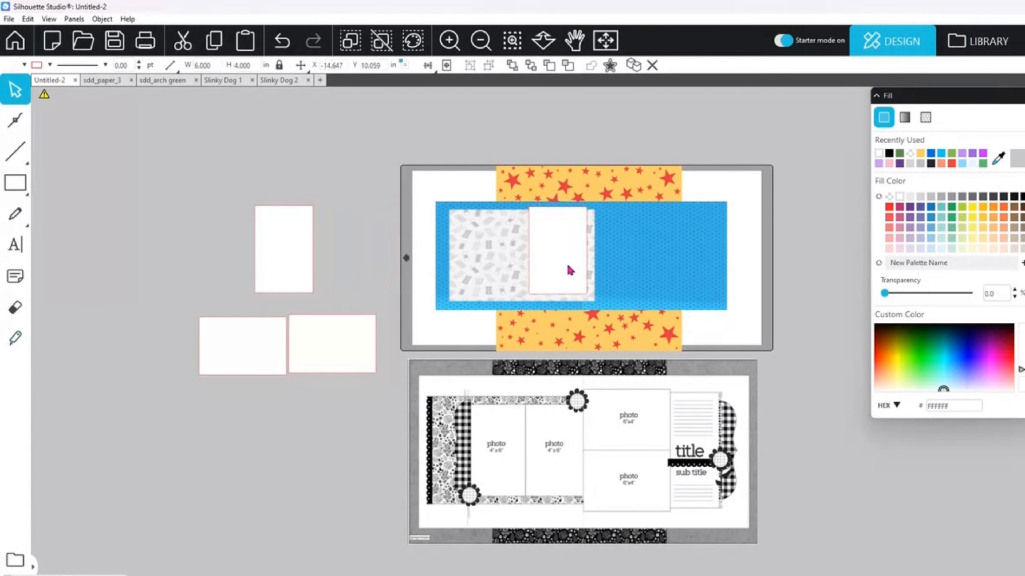
drag(309, 251, 527, 257)
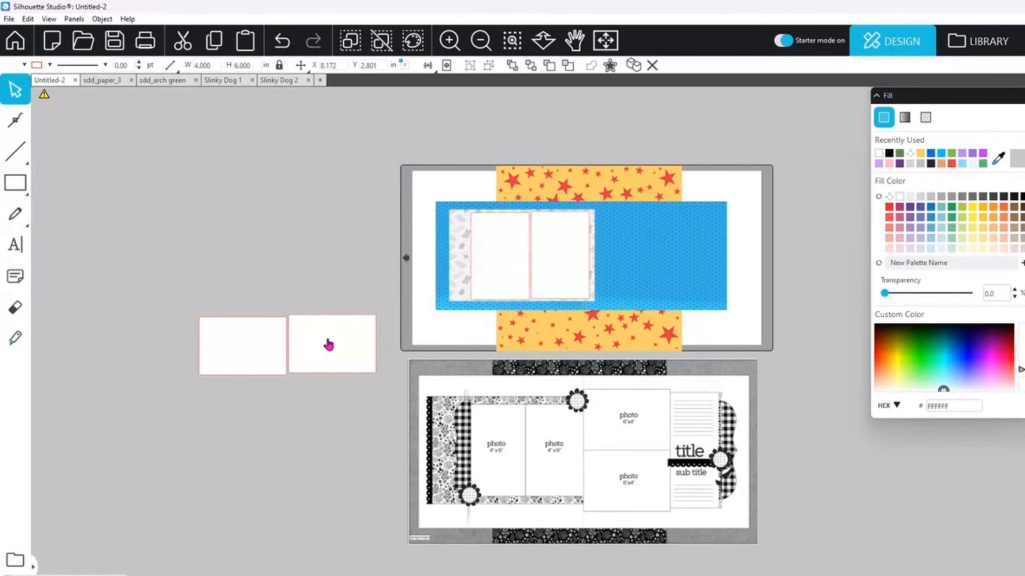
drag(329, 345, 637, 235)
drag(229, 345, 630, 292)
drag(515, 230, 498, 227)
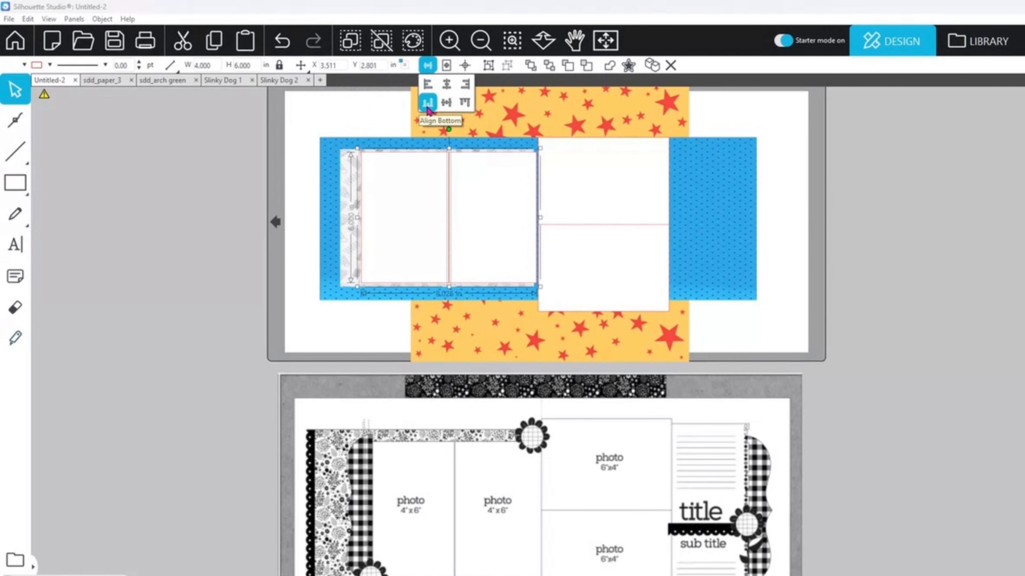
Step: Align the bottom edges of the two portrait placeholders and the left edges of the two landscape placeholders
click(436, 106)
click(930, 310)
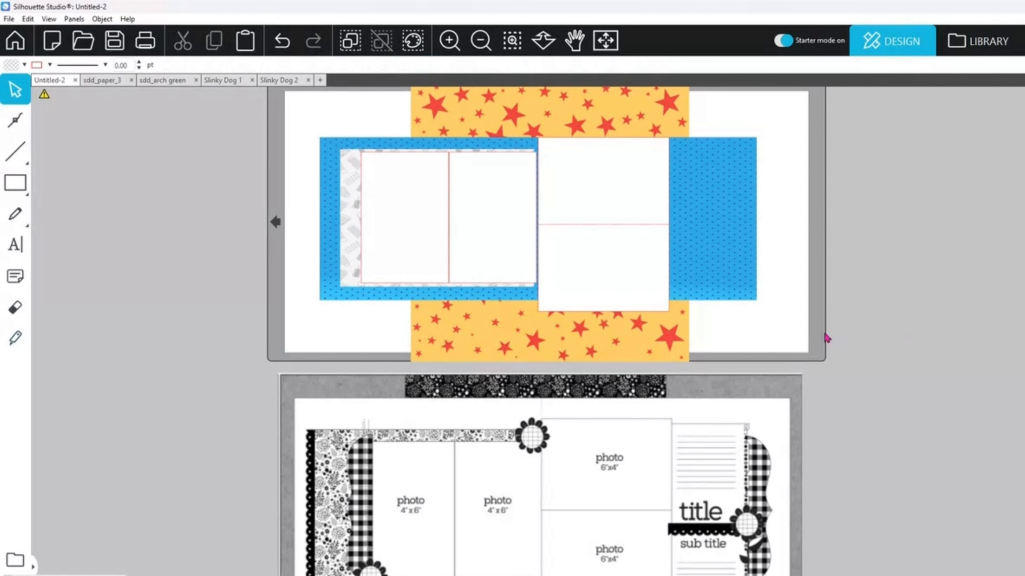
click(625, 269)
shift+click(624, 268)
click(427, 65)
click(427, 86)
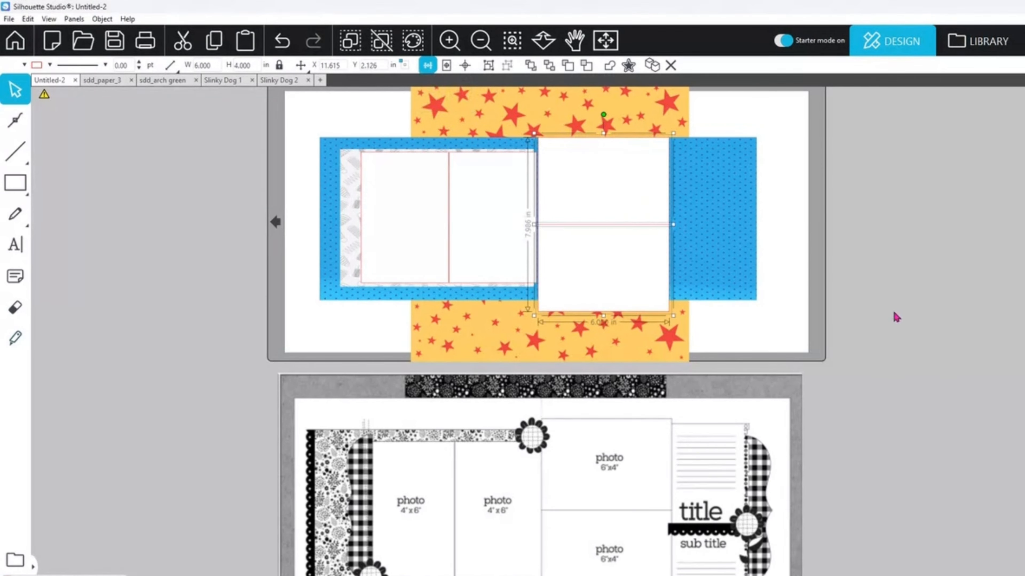
Step: Nudge the lower landscape placeholder down slightly so it sits directly below the upper one
click(893, 315)
click(603, 272)
key(Down)
click(728, 306)
Step: Group the four photo placeholders together
click(634, 234)
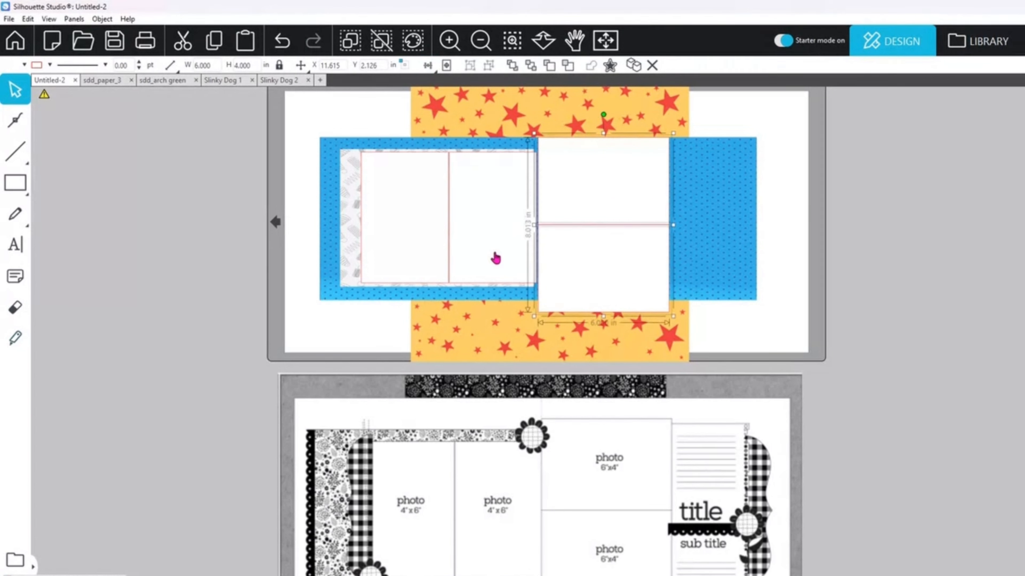
shift+click(494, 257)
shift+click(370, 235)
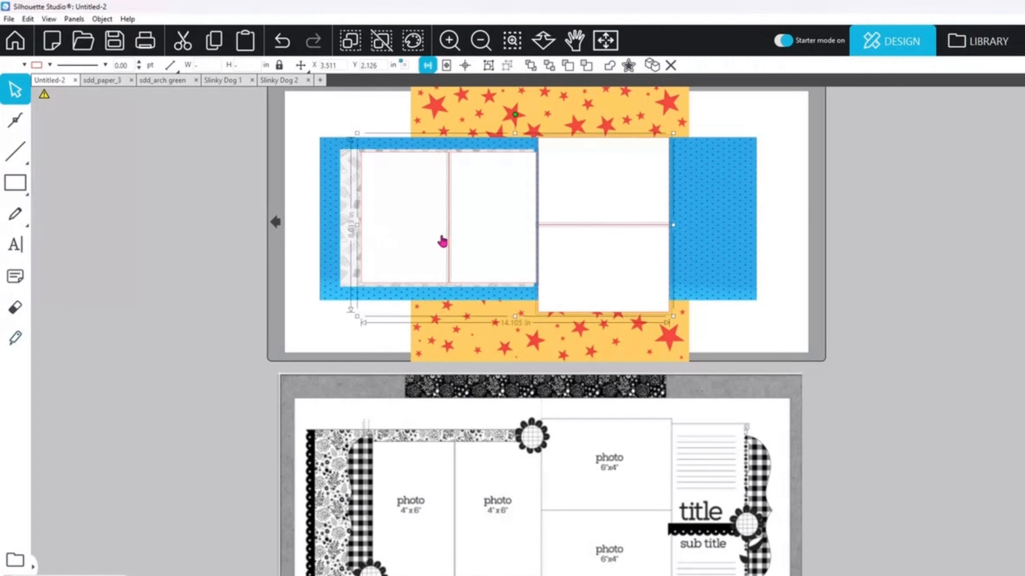
right_click(520, 260)
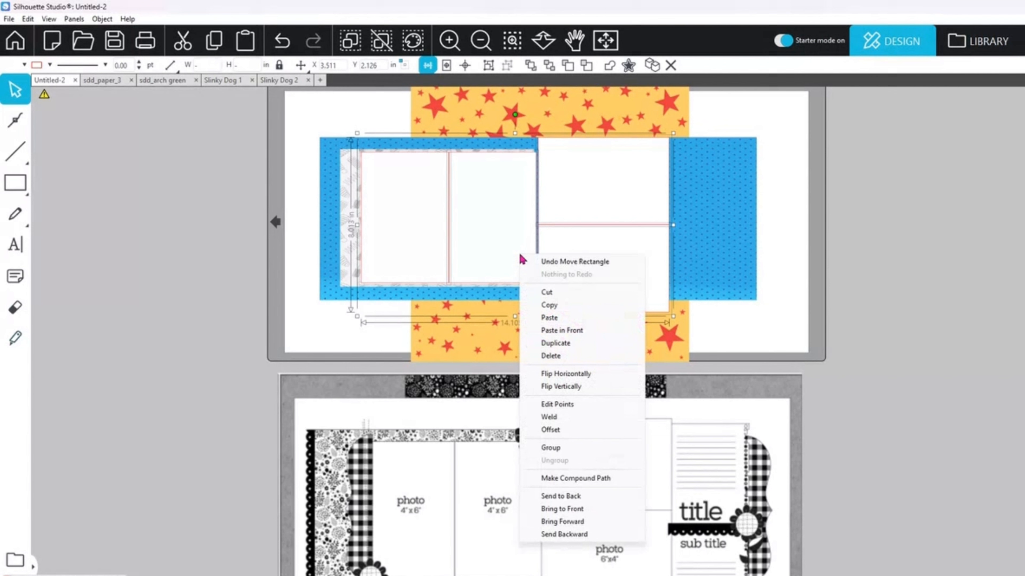
click(588, 449)
click(875, 352)
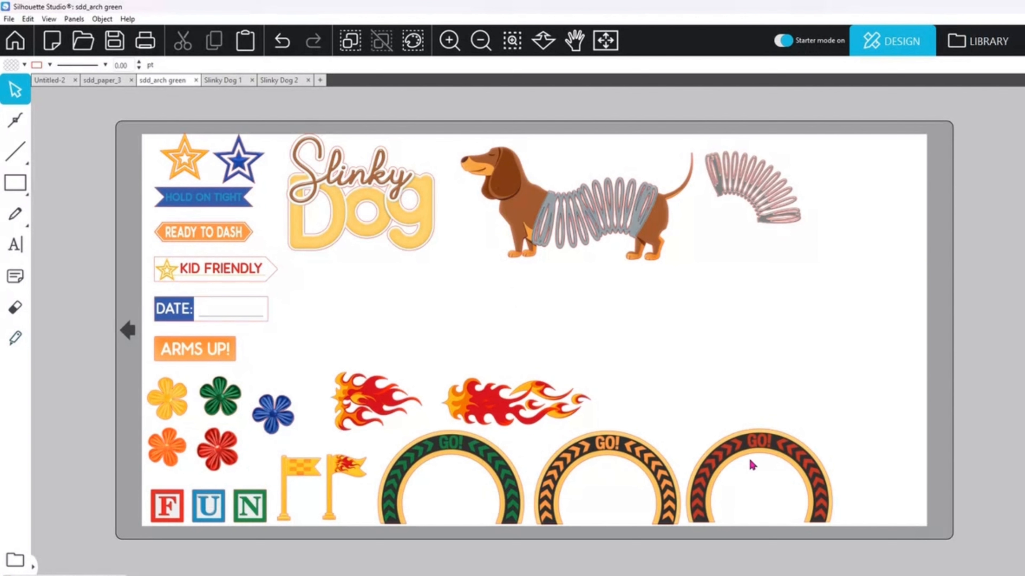
Step: Copy the green, orange and red GO! arches from the sdd_arch green document and paste them into the Untitled-2 layout
click(476, 461)
shift+click(592, 452)
shift+click(737, 447)
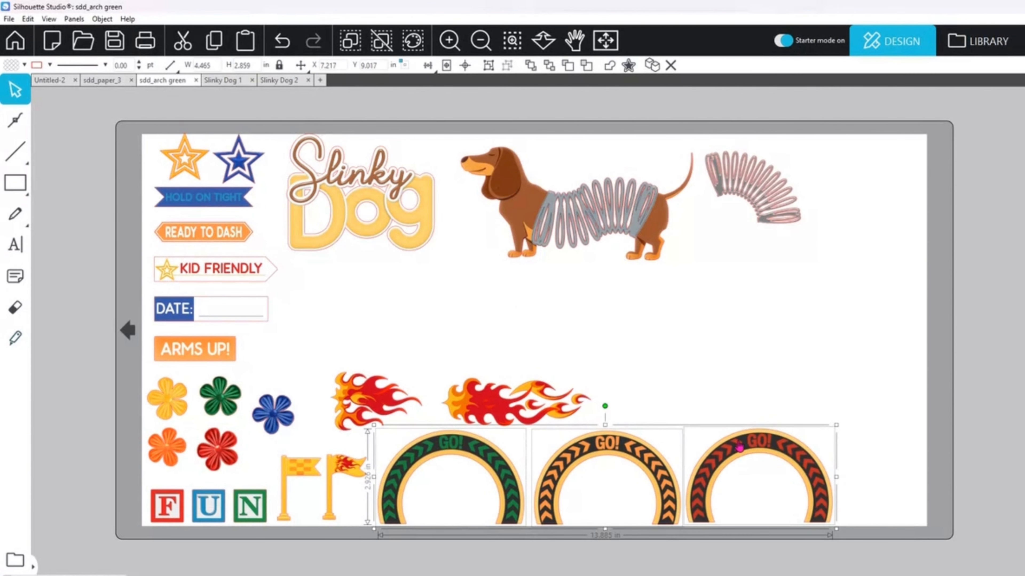
right_click(738, 447)
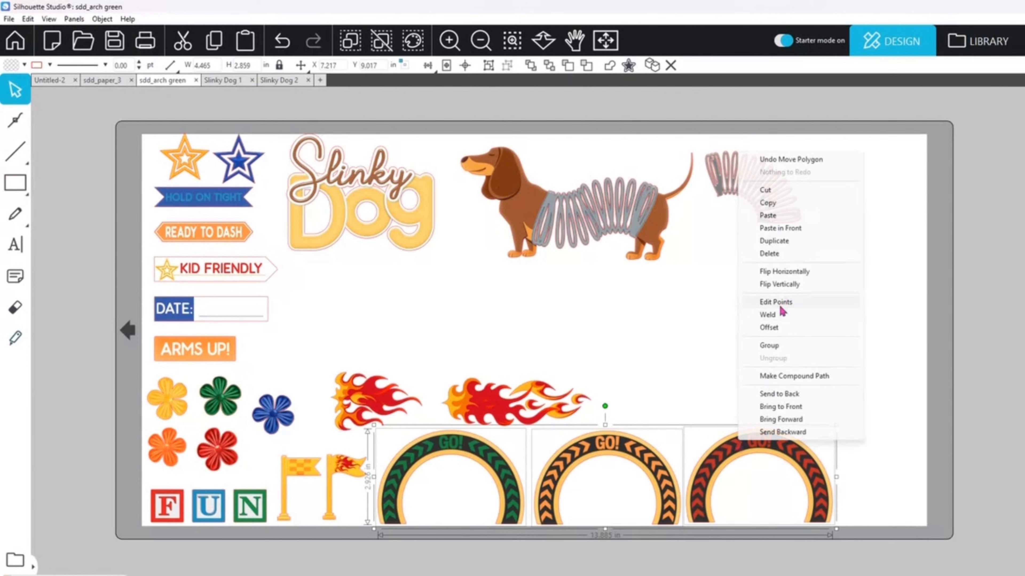
click(768, 210)
click(48, 80)
key(ctrl+v)
scroll(793, 381, down, 4)
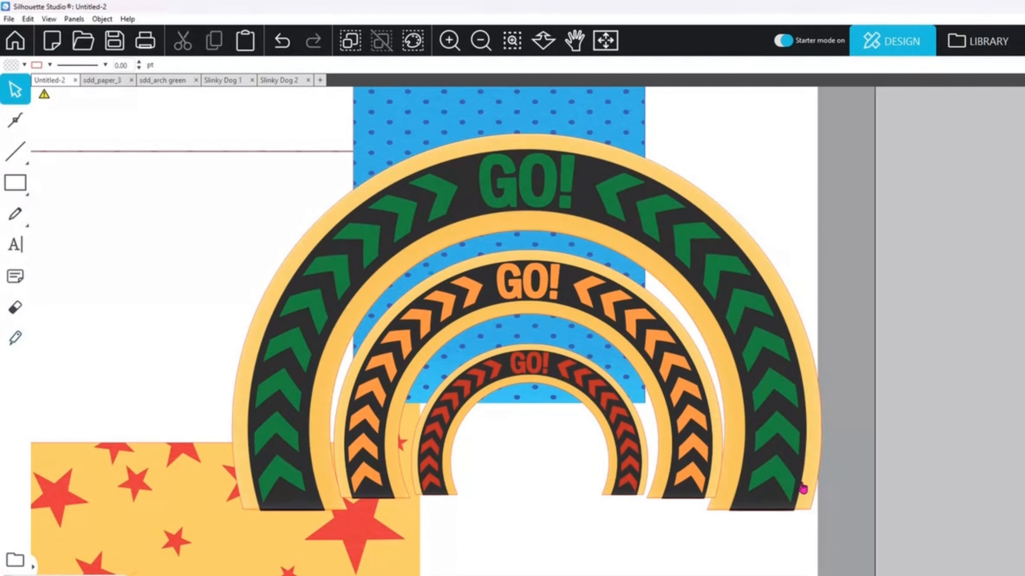
Step: Reduce the green GO! arch to about 7 in wide and position it over the lower end of the blue paper
drag(782, 497, 786, 424)
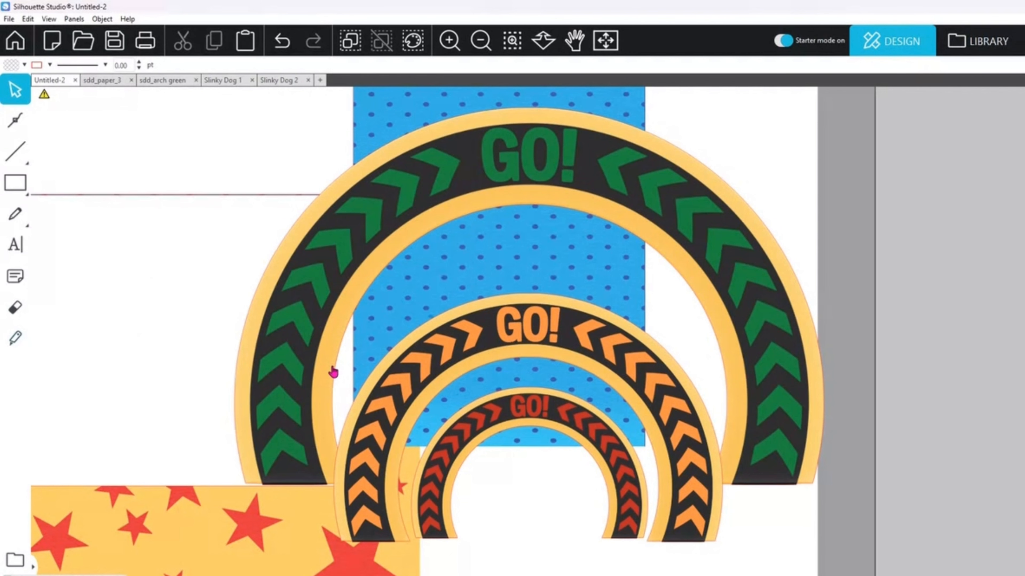
click(307, 430)
drag(234, 489, 314, 464)
drag(358, 327, 349, 374)
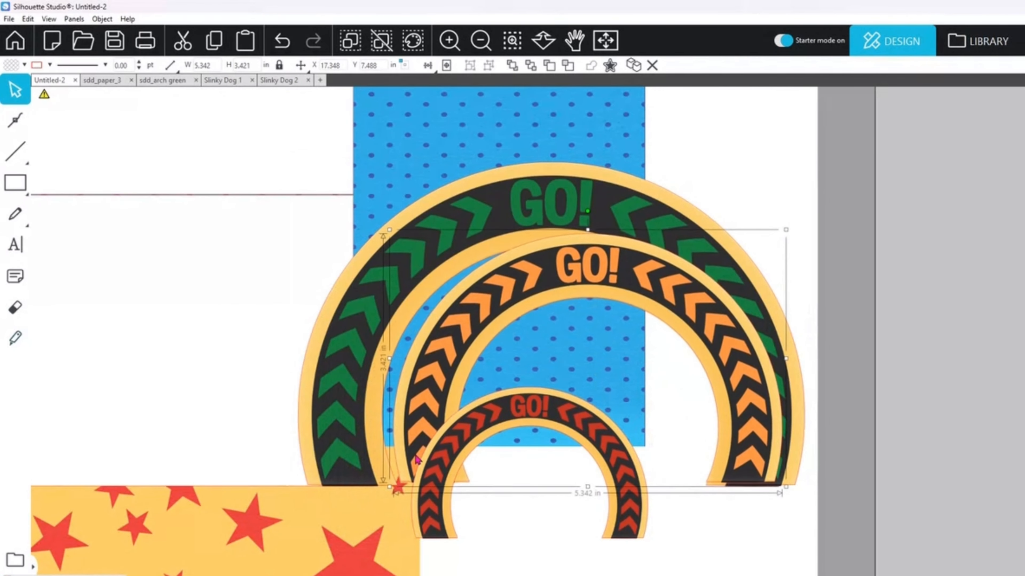
Step: Reduce the orange arch to about 4.34 in wide and the red arch to about 2.66 in, nesting both inside the green arch
drag(419, 460, 416, 464)
drag(783, 233, 720, 290)
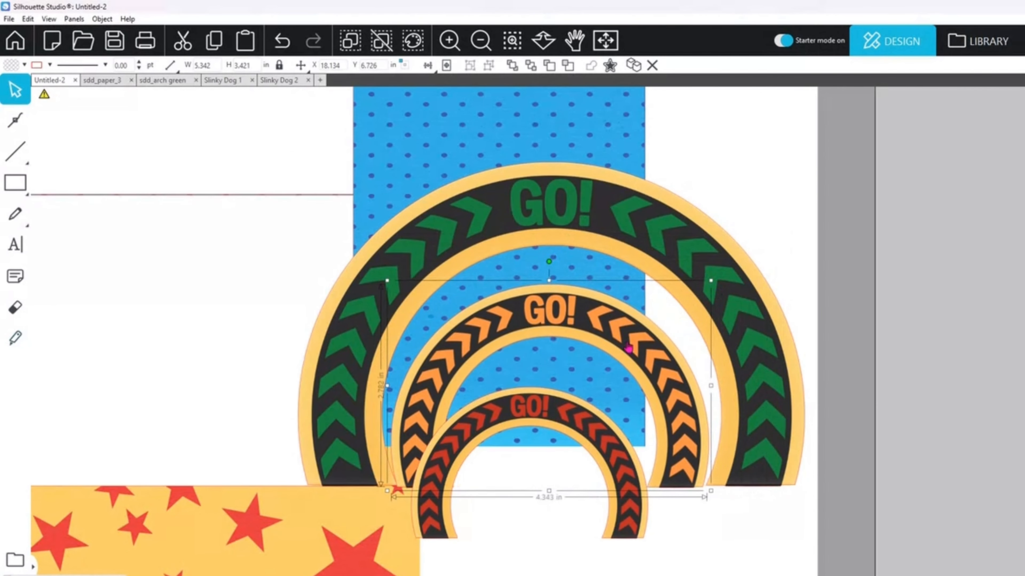
drag(564, 416, 597, 361)
drag(679, 488, 641, 467)
drag(617, 424, 631, 447)
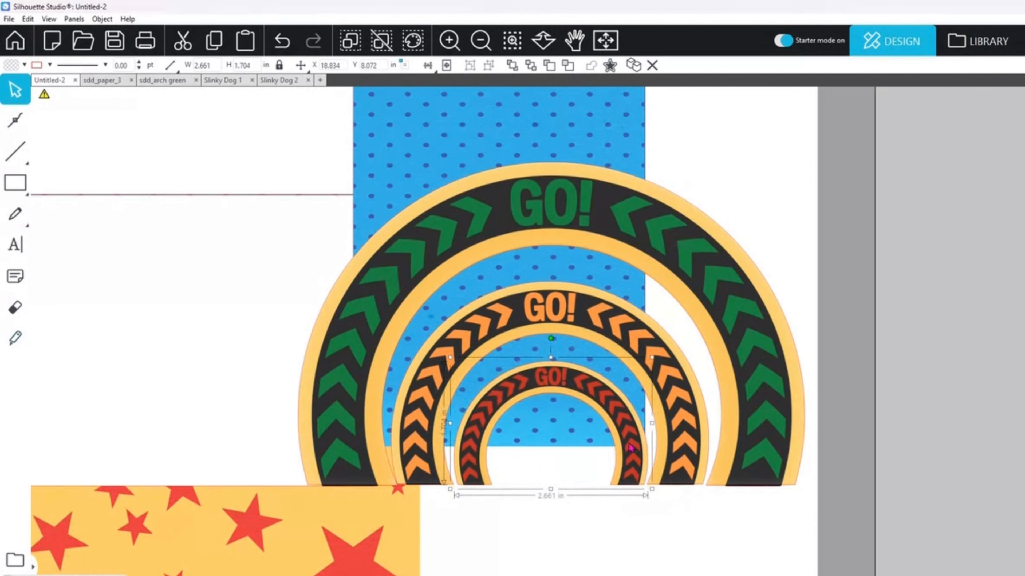
Step: Align the three GO! arches on their common vertical centre line and along their bottom edges
shift+click(668, 436)
shift+click(760, 427)
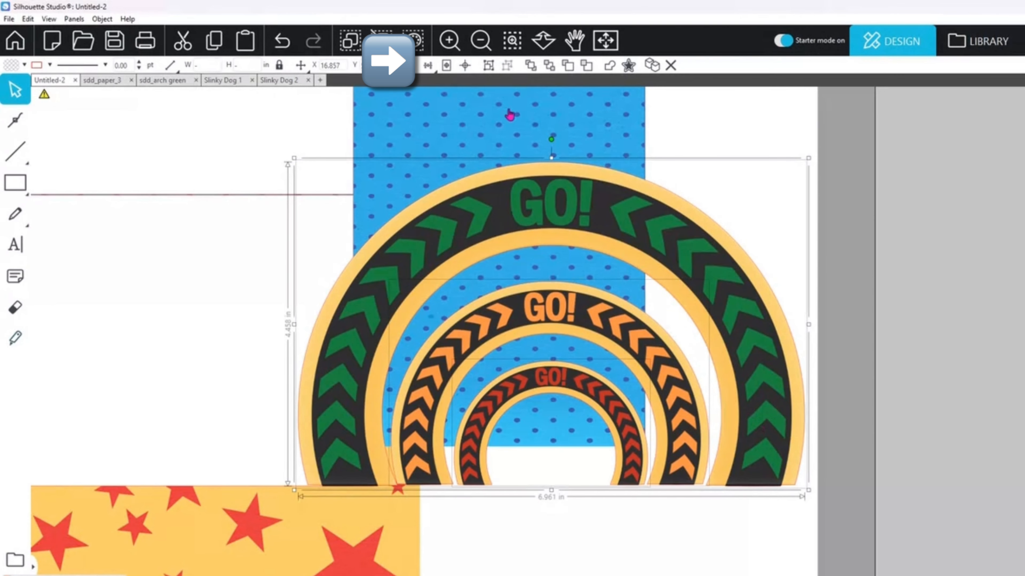
click(430, 67)
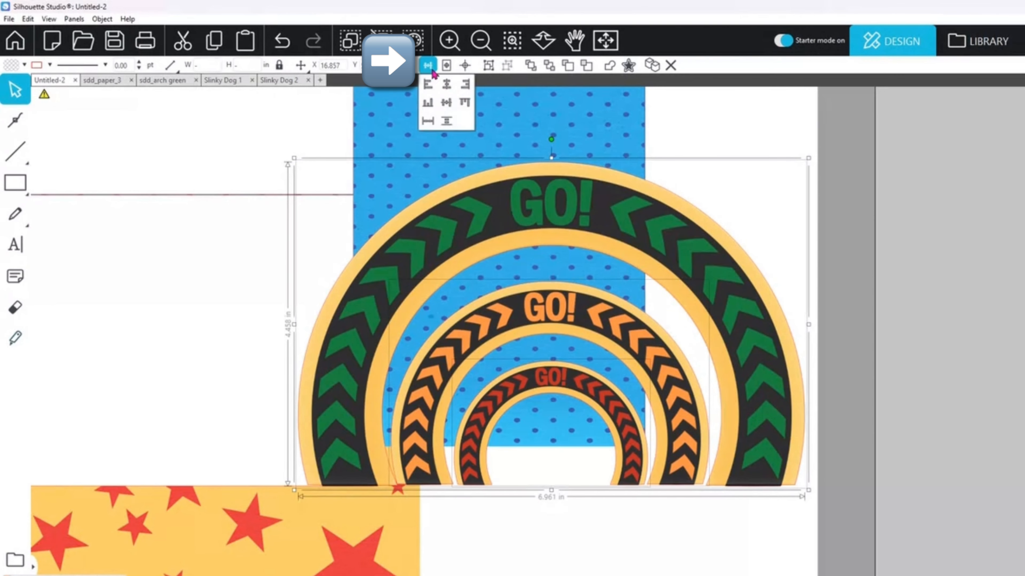
click(429, 83)
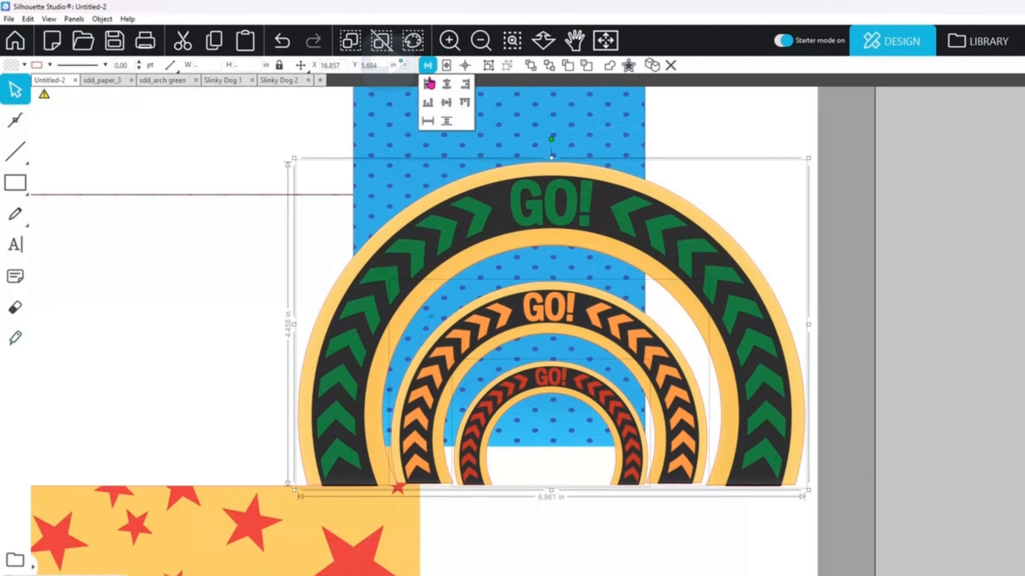
click(428, 104)
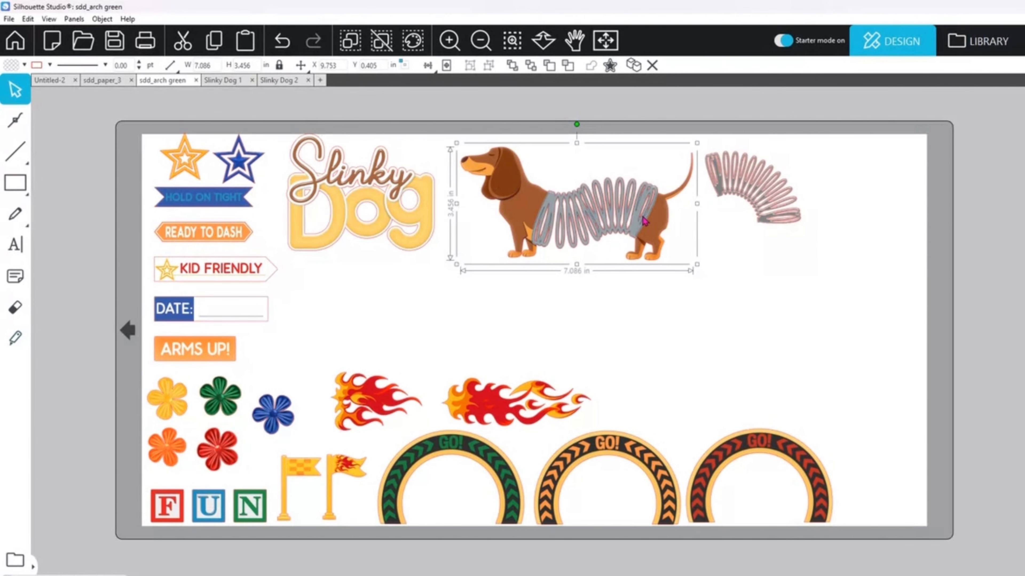
Step: Copy the slinky dachshund from sdd_arch green into the Untitled-2 layout, shrink it, and place it in front of the arches' base
key(k)
key(v)
click(43, 83)
key(ctrl+v)
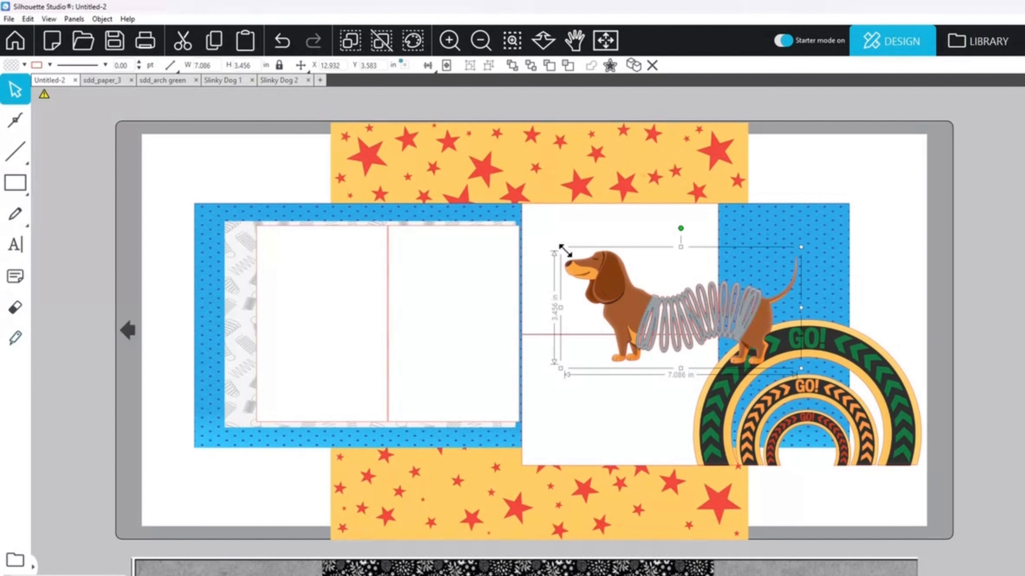
drag(565, 251, 647, 287)
drag(742, 347, 865, 470)
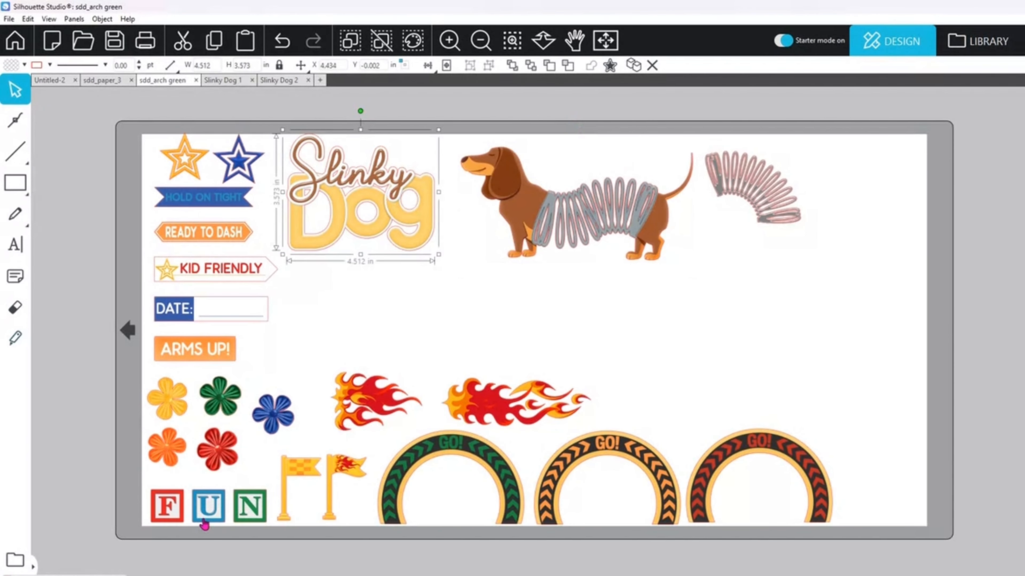
Step: Copy the Slinky Dog title and the F, U, N blocks into the layout above the arches, and bring the blocks to the front
shift+click(204, 519)
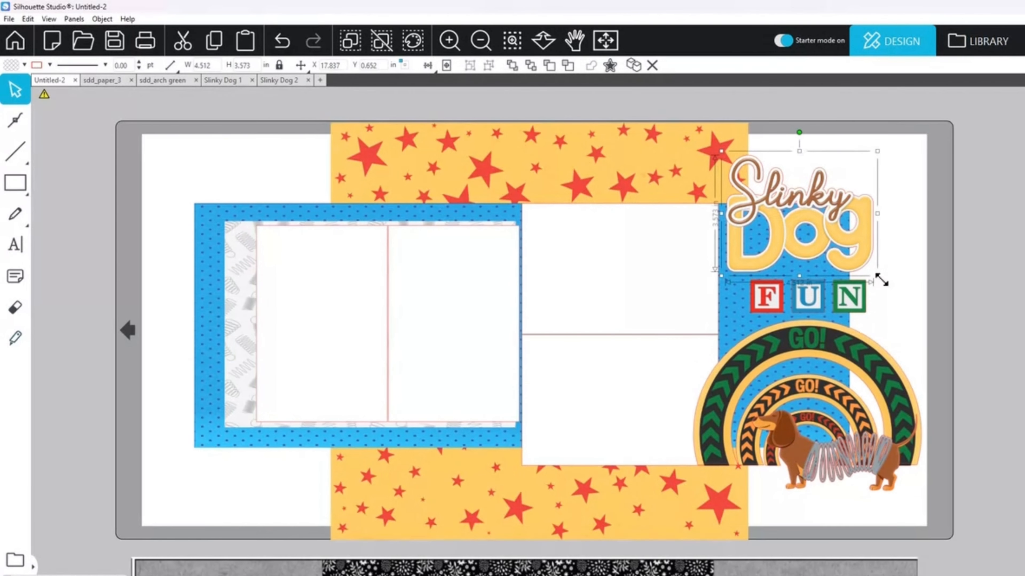
mouse_move(880, 275)
mouse_down()
mouse_move(900, 270)
mouse_move(927, 319)
mouse_move(882, 264)
mouse_up()
click(809, 305)
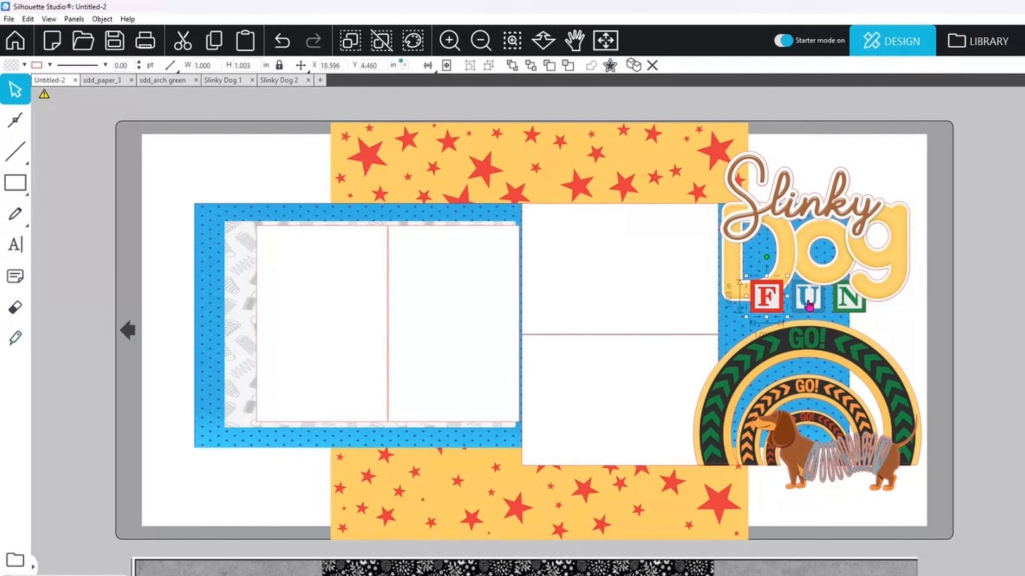
shift+click(809, 305)
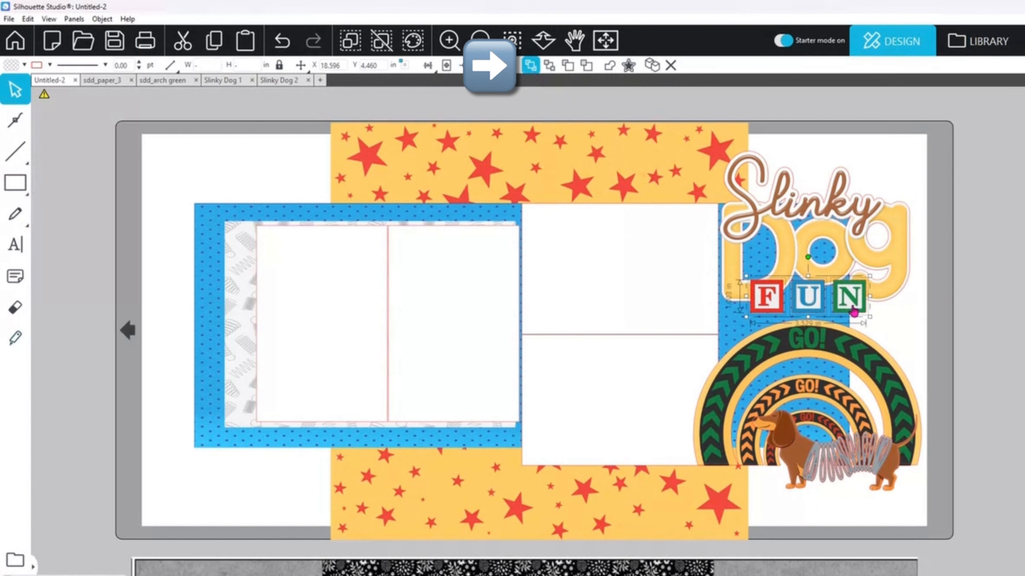
drag(854, 308, 861, 313)
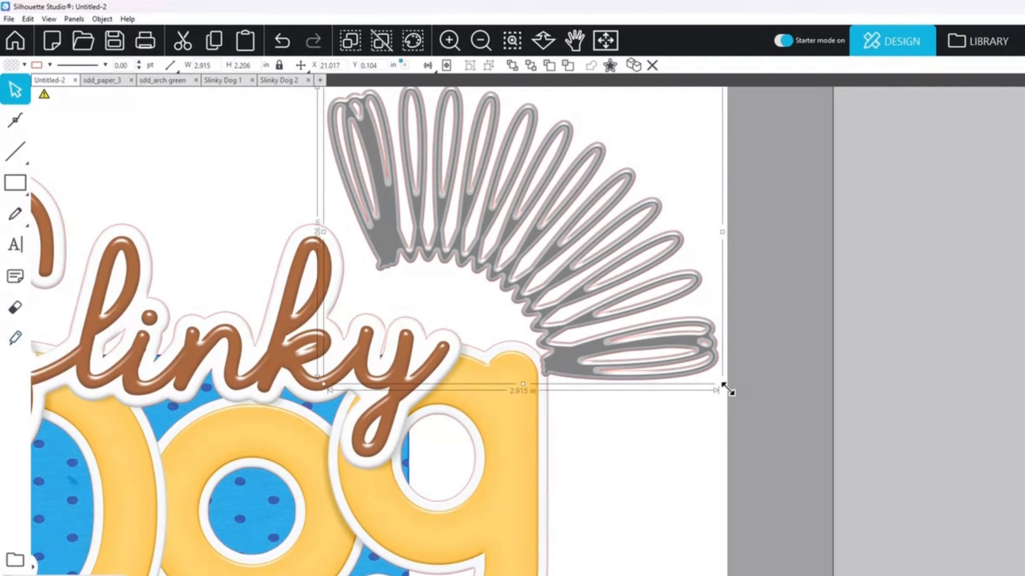
Step: Reduce the loose slinky spring to about 1.61 in wide and position it above the end of the word Slinky
drag(727, 389, 547, 345)
click(530, 256)
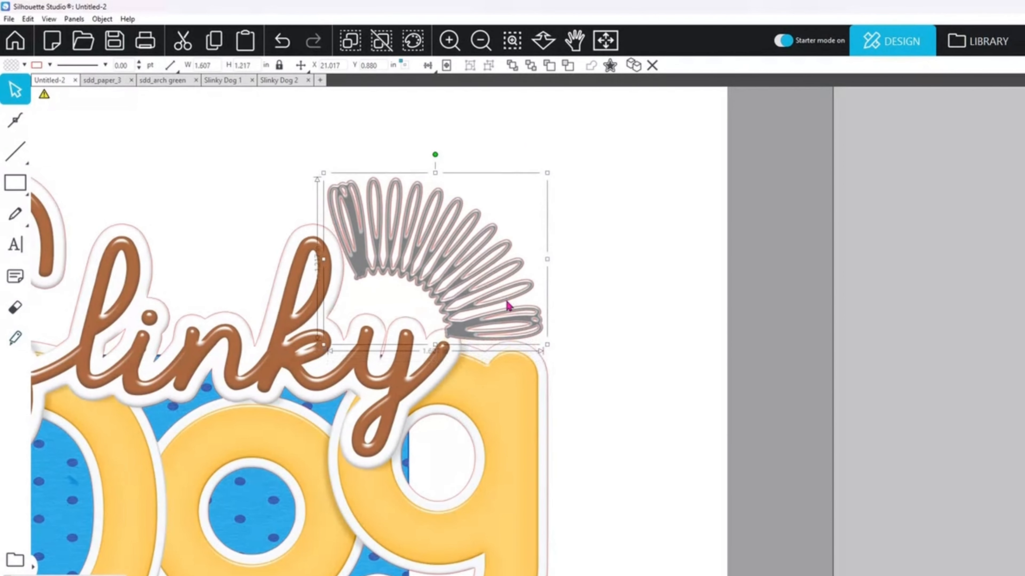
Step: Fine-tune the loose spring's position above the end of the word Slinky and send it behind the title
drag(507, 305, 495, 301)
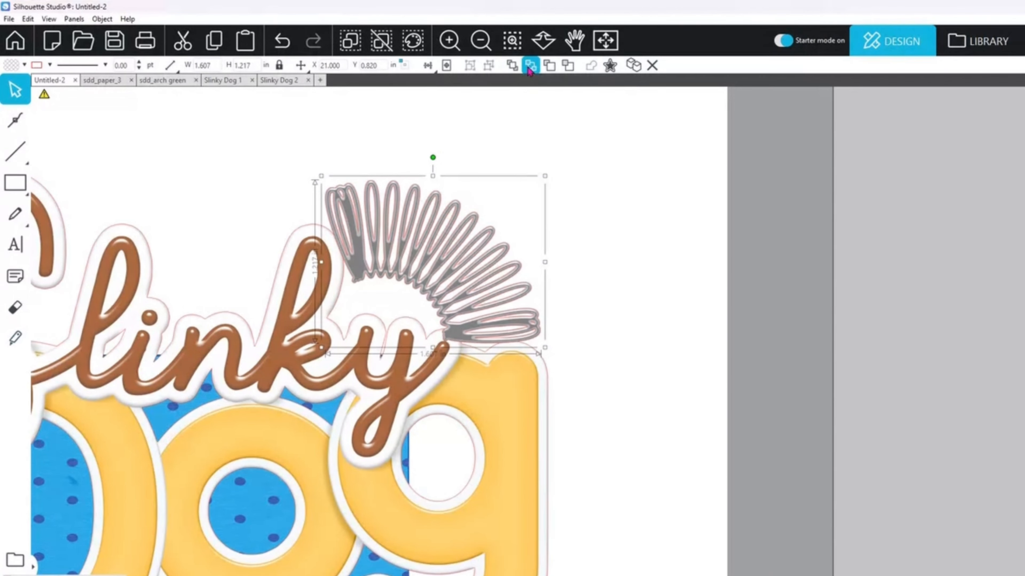
drag(487, 231, 490, 241)
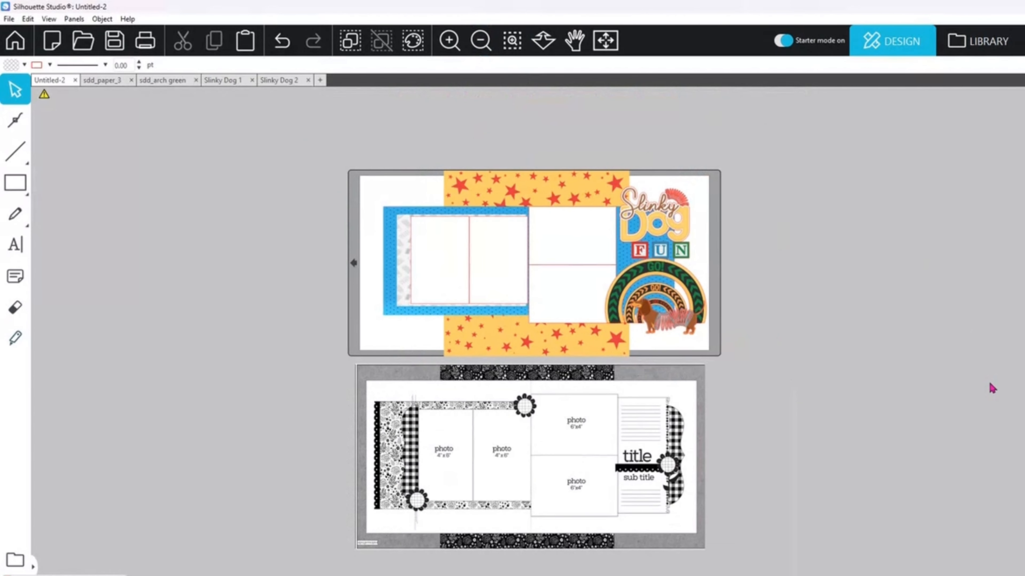
scroll(535, 339, down, 2)
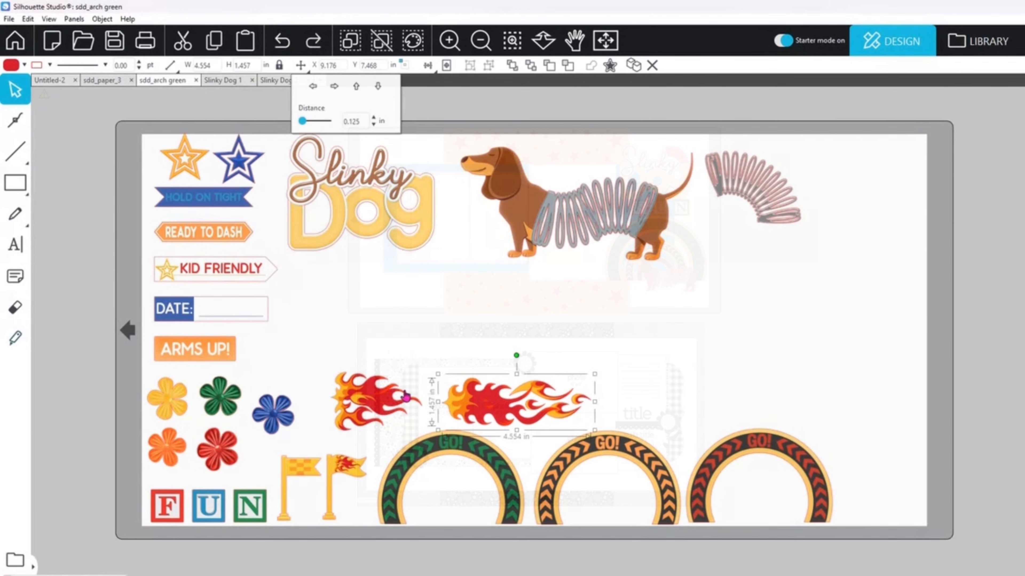
Step: Copy the two flame pieces from sdd_arch green into the Untitled-2 layout
shift+click(404, 391)
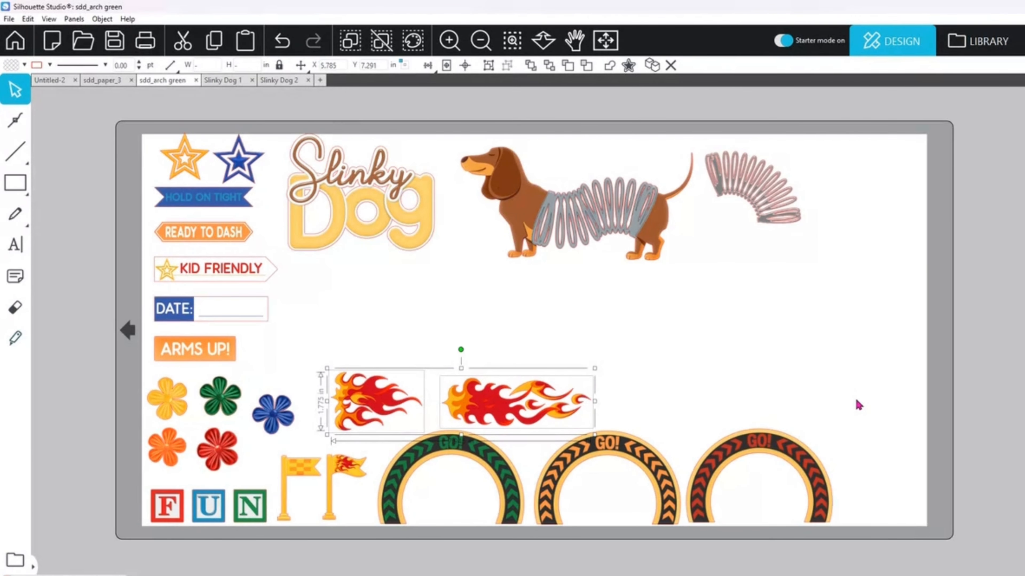
key(i)
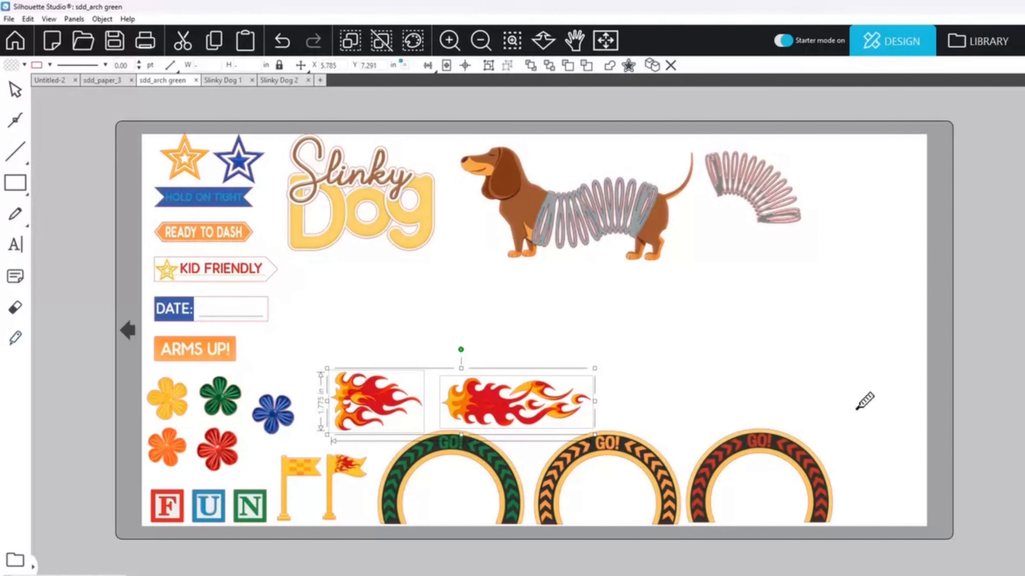
key(v)
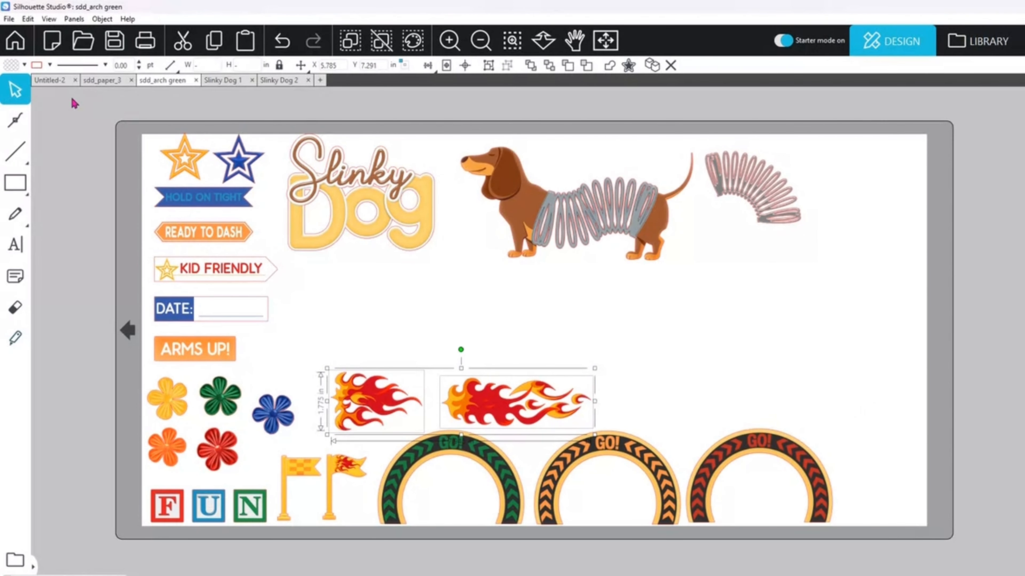
click(61, 81)
key(ctrl+v)
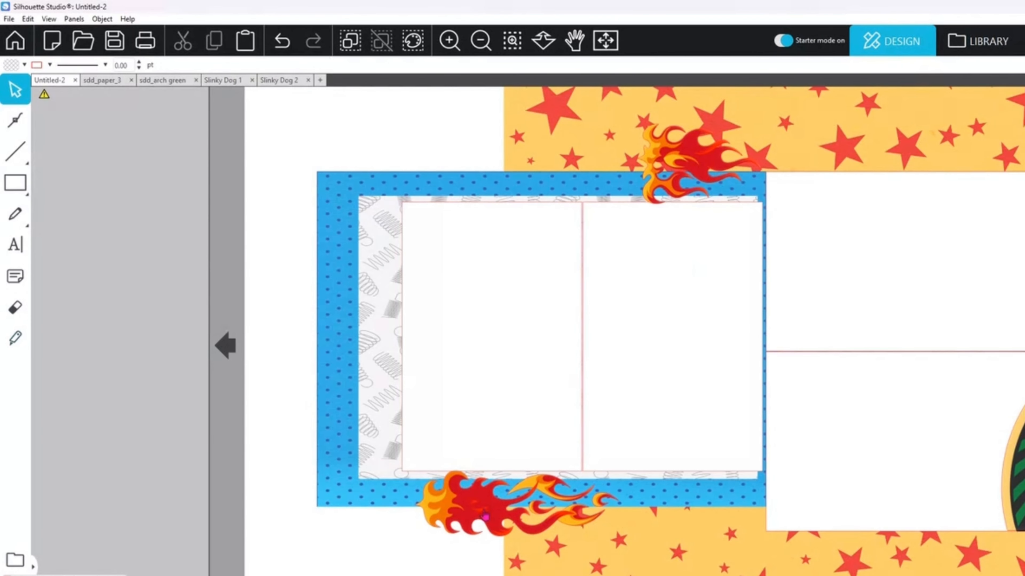
Step: Position the long flame across the lower edge of the two upright photo placeholders and enlarge it slightly
drag(490, 500, 527, 499)
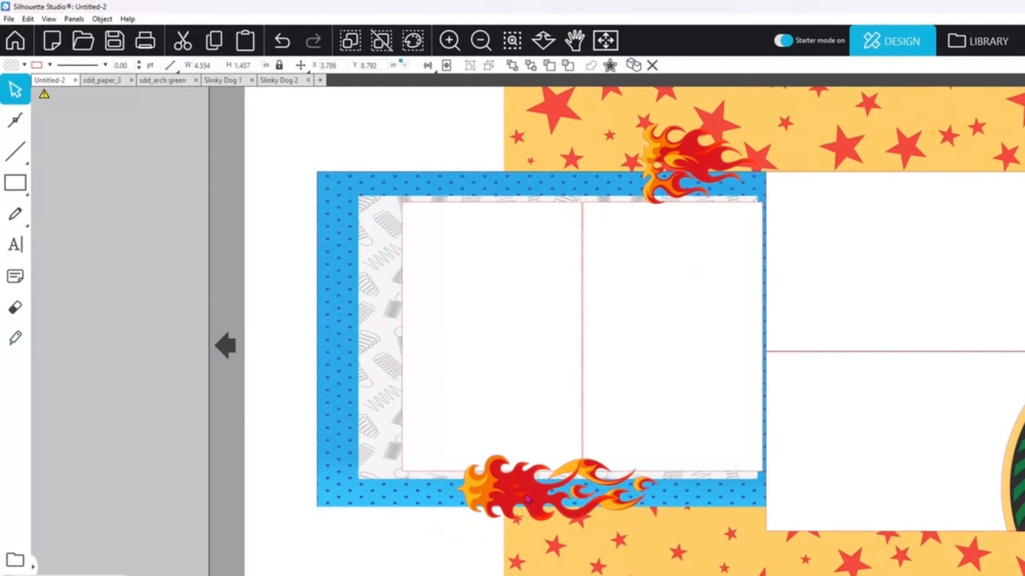
click(615, 522)
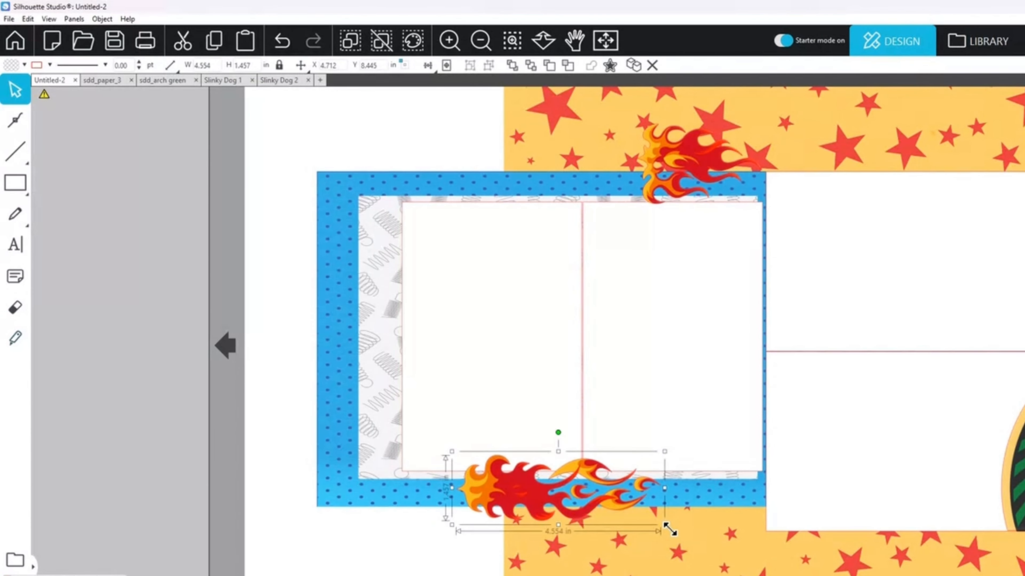
drag(670, 529, 703, 548)
Step: Flip the short flame horizontally and shift it along the upper edge of the upright photo placeholders
drag(687, 161, 666, 157)
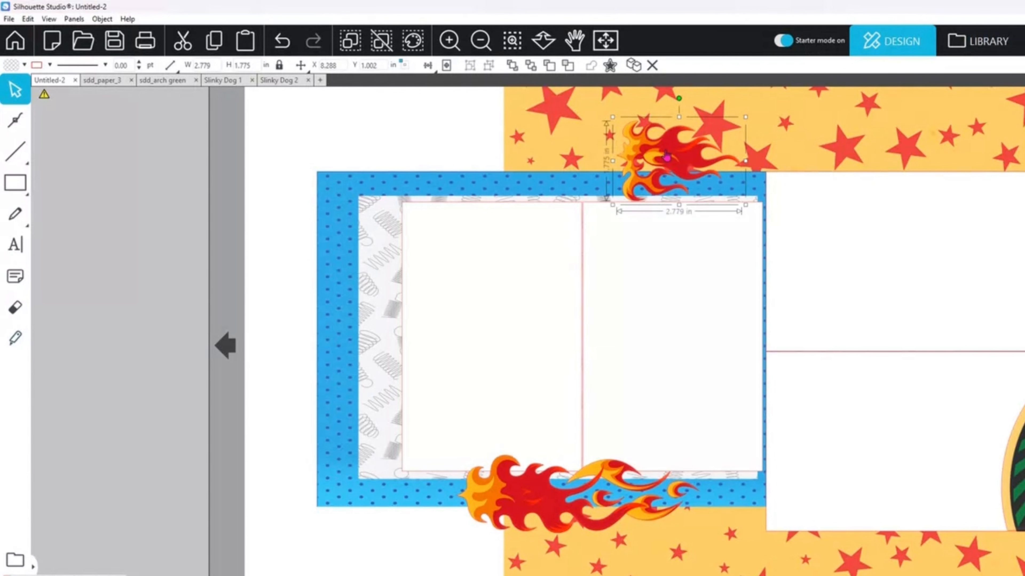
right_click(667, 157)
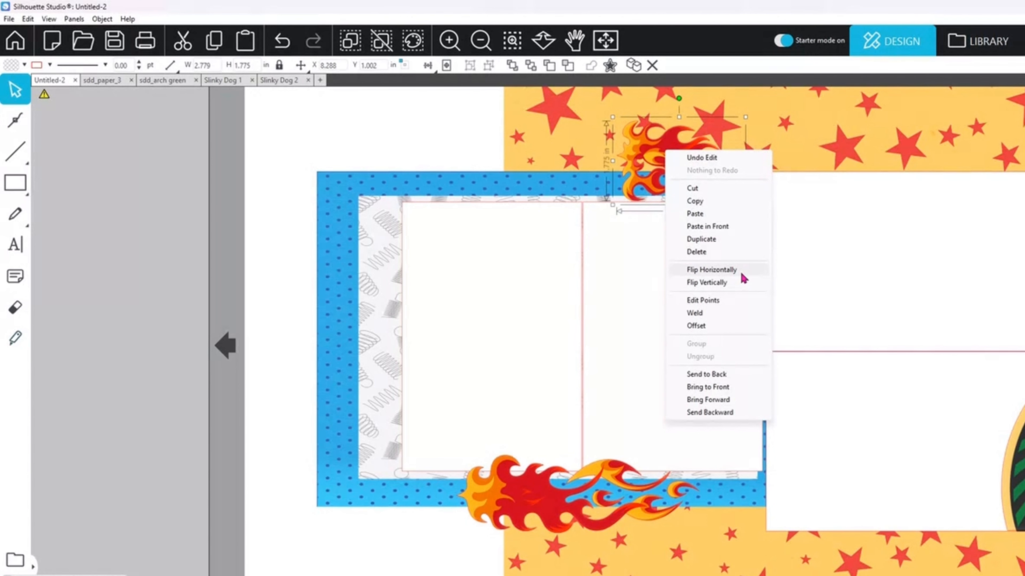
click(710, 269)
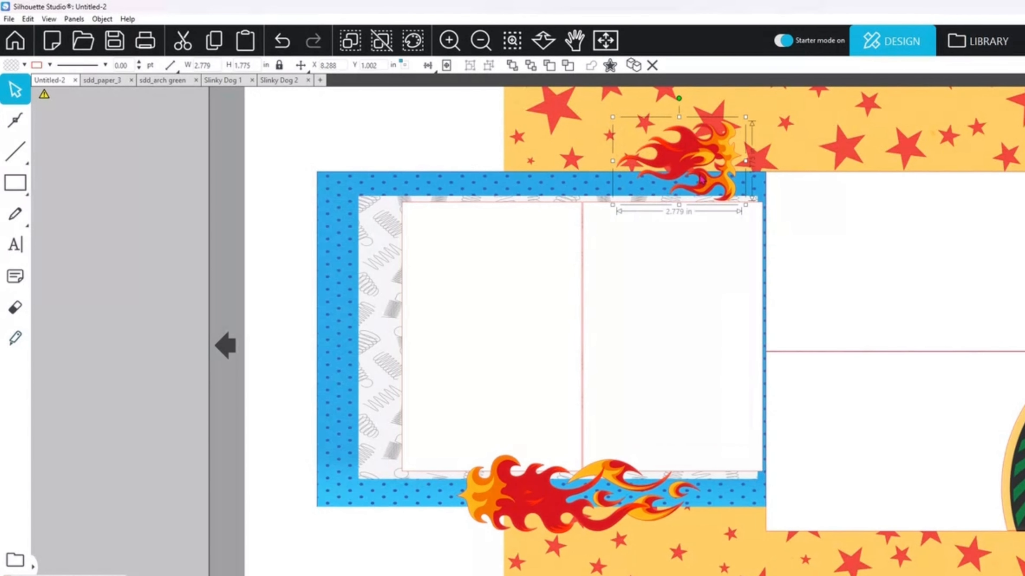
drag(705, 180, 624, 179)
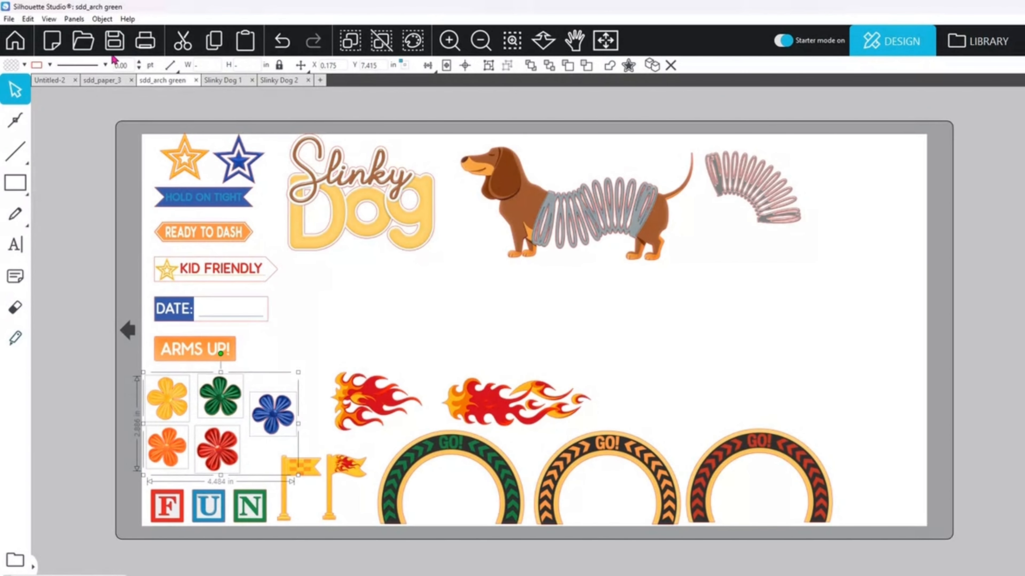
Step: Copy the five flowers from sdd_arch green into the layout and cluster the yellow, green and orange ones at the lower flame's head
click(43, 79)
key(ctrl+v)
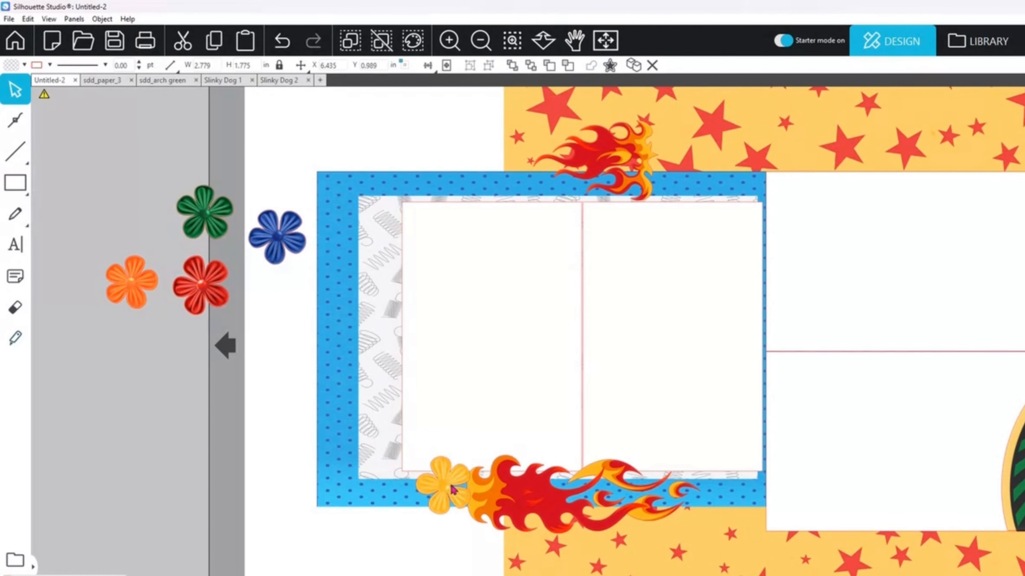
click(420, 469)
drag(421, 470, 410, 476)
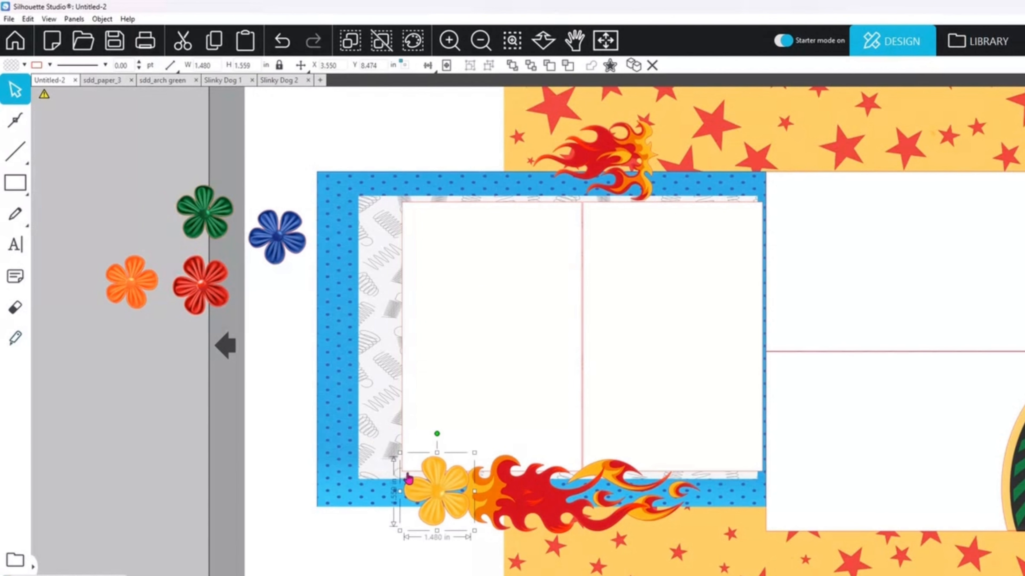
drag(220, 234, 476, 490)
click(201, 401)
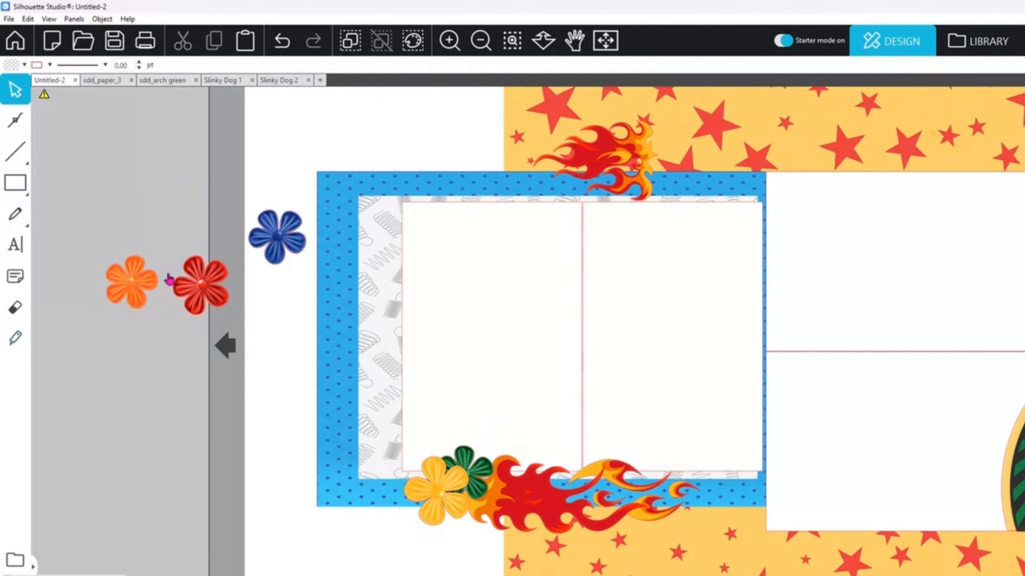
drag(138, 283, 387, 422)
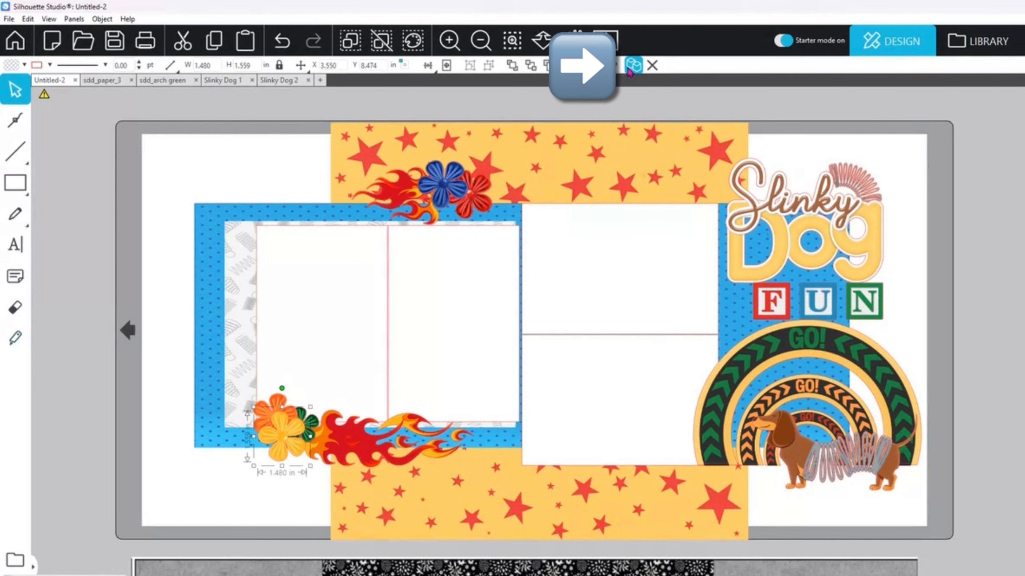
Step: Duplicate the yellow flower and move the copy off the cluster, towards the page's lower-left corner
click(630, 70)
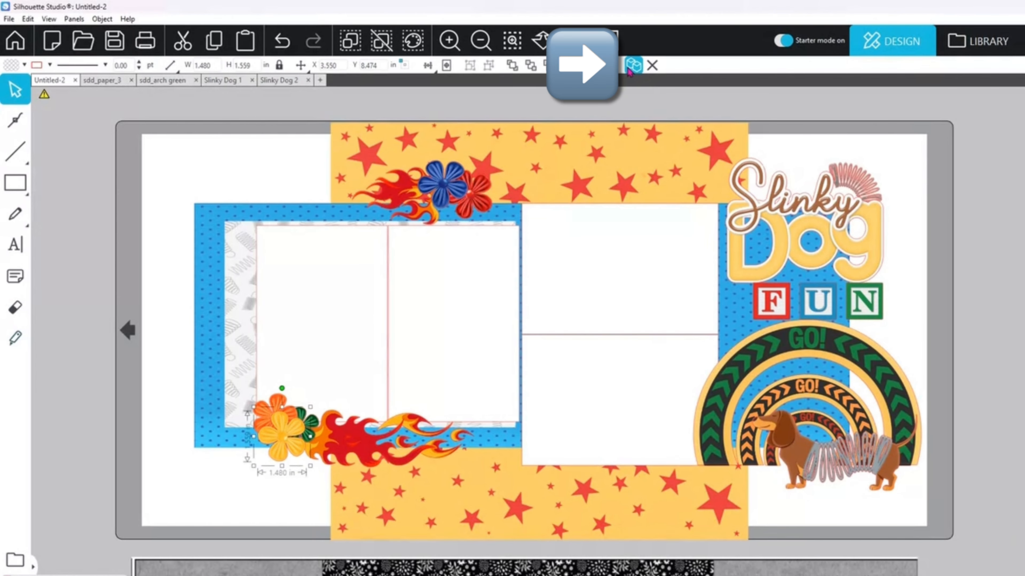
drag(305, 442, 227, 466)
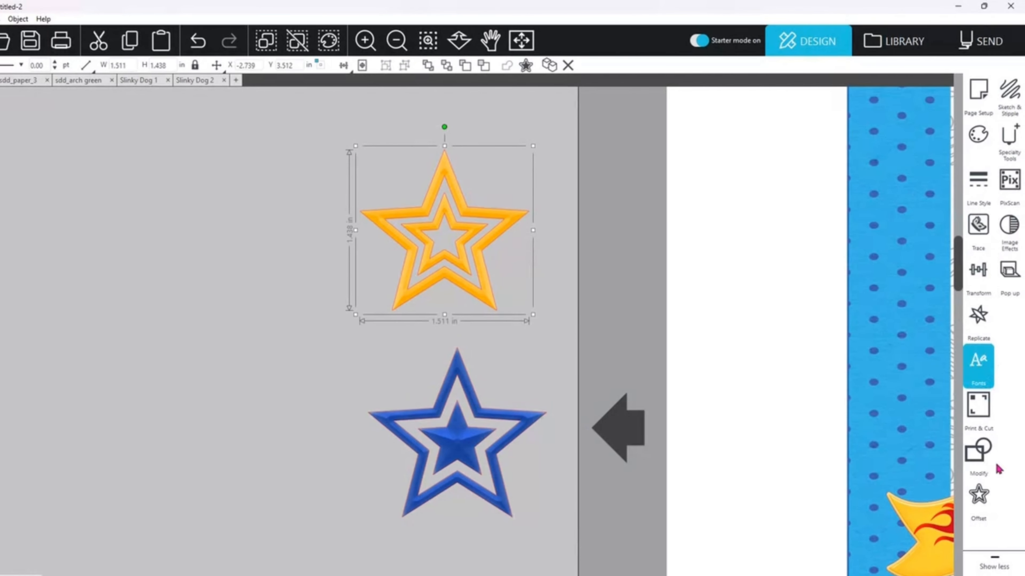
Step: Make a single star outline from an offset of the yellow star, releasing its compound path and deleting the inner outlines
click(978, 494)
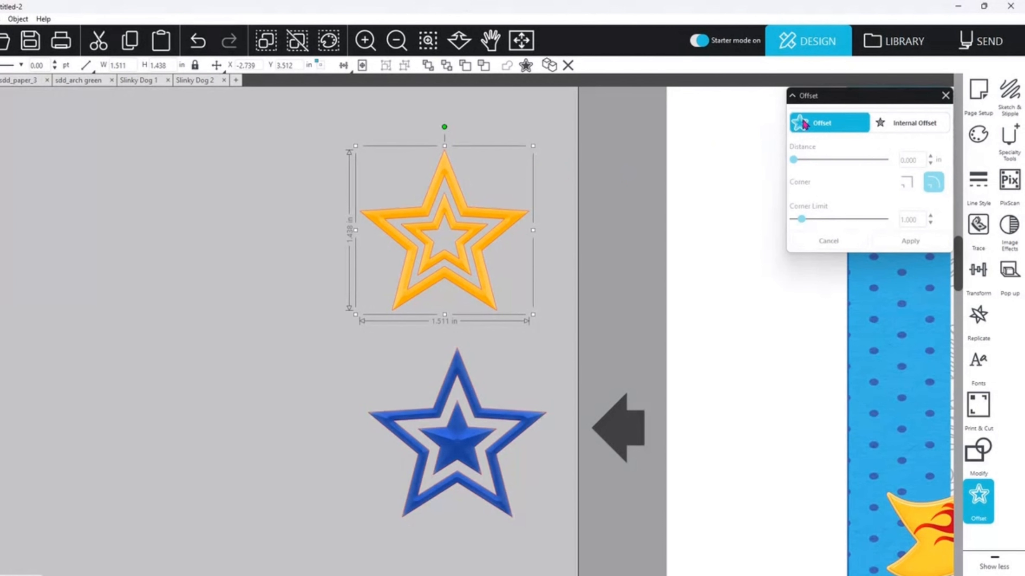
drag(464, 254, 287, 255)
right_click(468, 256)
click(524, 476)
click(504, 296)
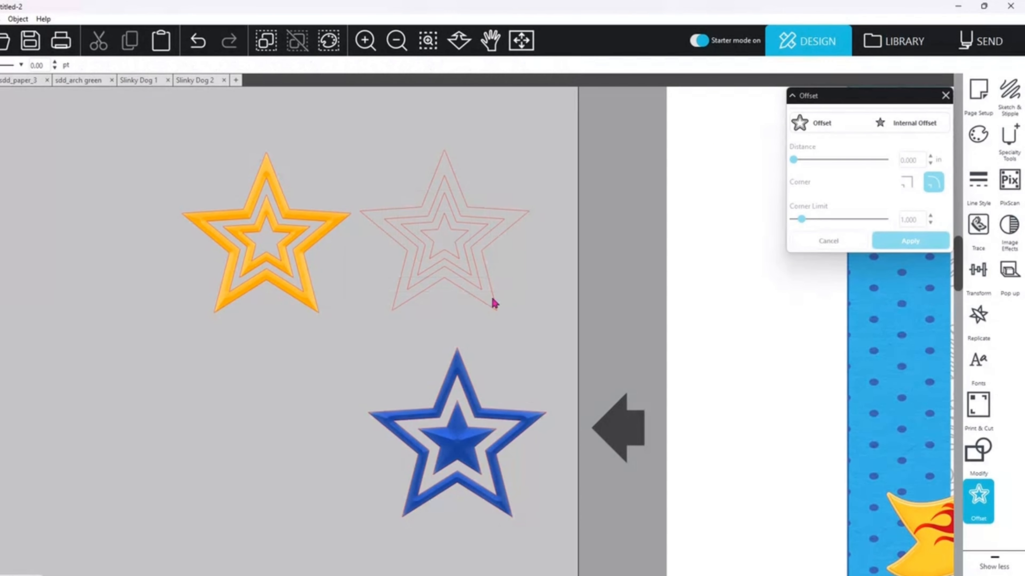
click(492, 310)
key(Delete)
Step: Try to centre the unfilled star outline and the yellow star on each other, horizontally and vertically
drag(406, 312, 217, 248)
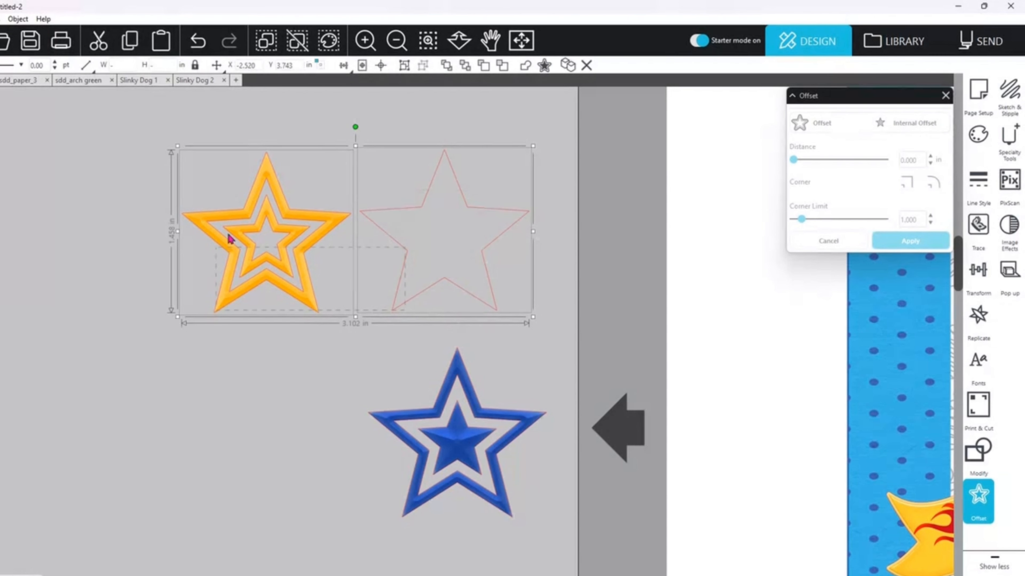
mouse_move(344, 66)
click(362, 85)
click(364, 105)
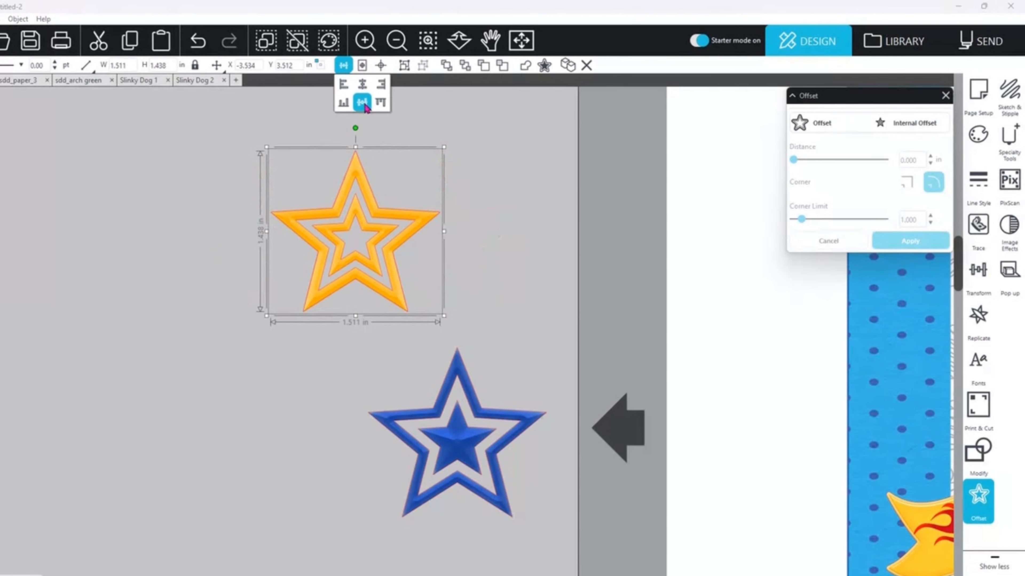
Step: Undo the alignment of the unfilled star outline with the yellow star
click(478, 193)
drag(399, 233, 360, 218)
click(536, 218)
click(428, 220)
click(771, 130)
key(ctrl+z)
key(ctrl+z)
key(ctrl+z)
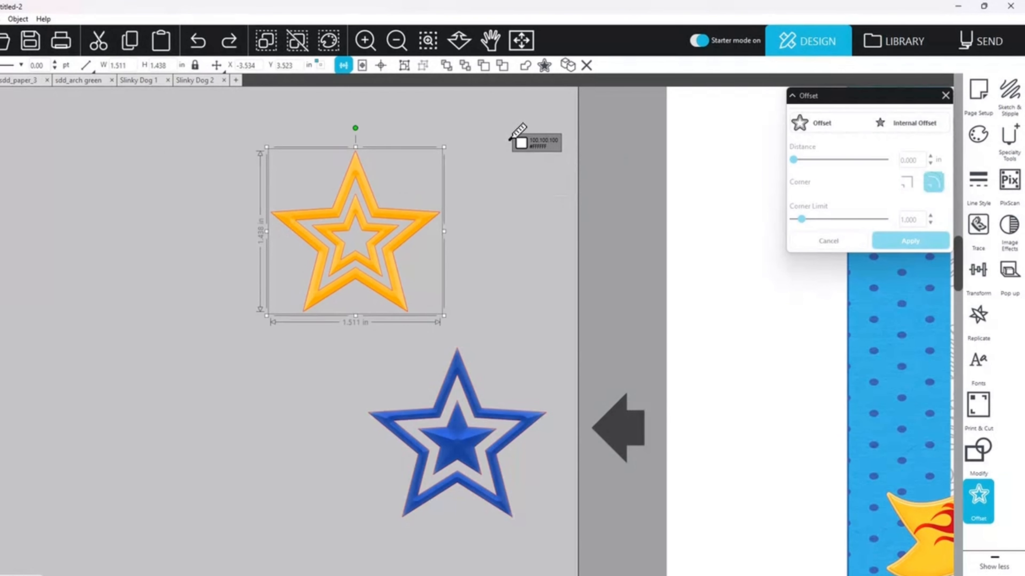
Step: Fill the star outline with the yellow-orange FEBF39 sampled from the yellow star
click(589, 238)
click(498, 237)
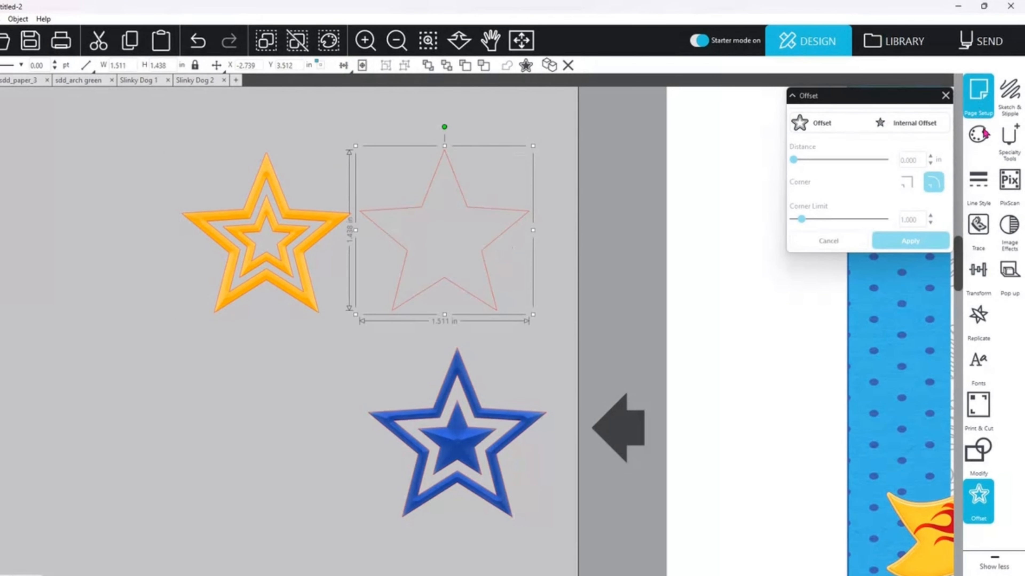
click(978, 135)
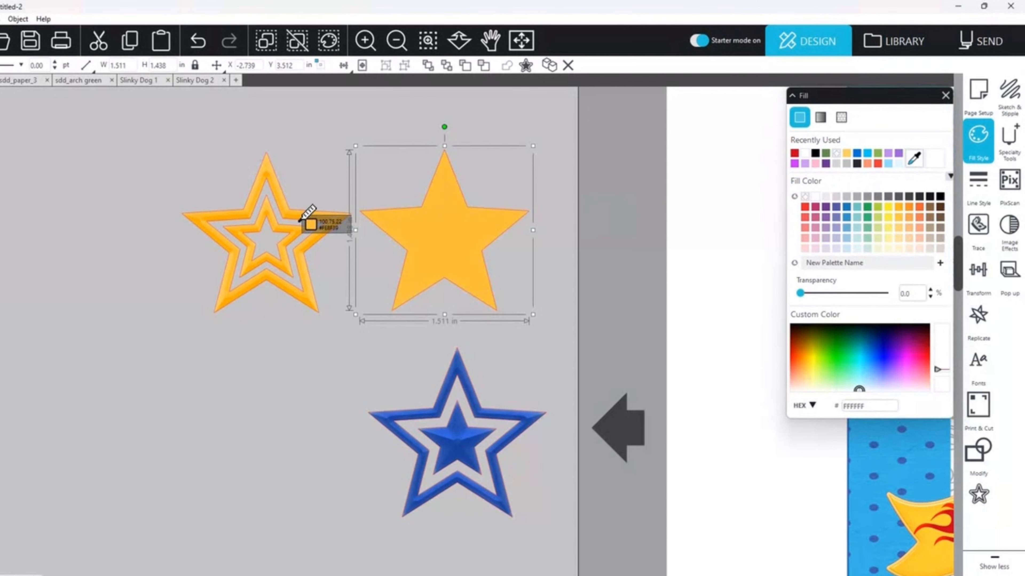
click(308, 222)
Step: Centre the yellow star and its filled backing star on each other, both horizontally and vertically
shift+click(259, 235)
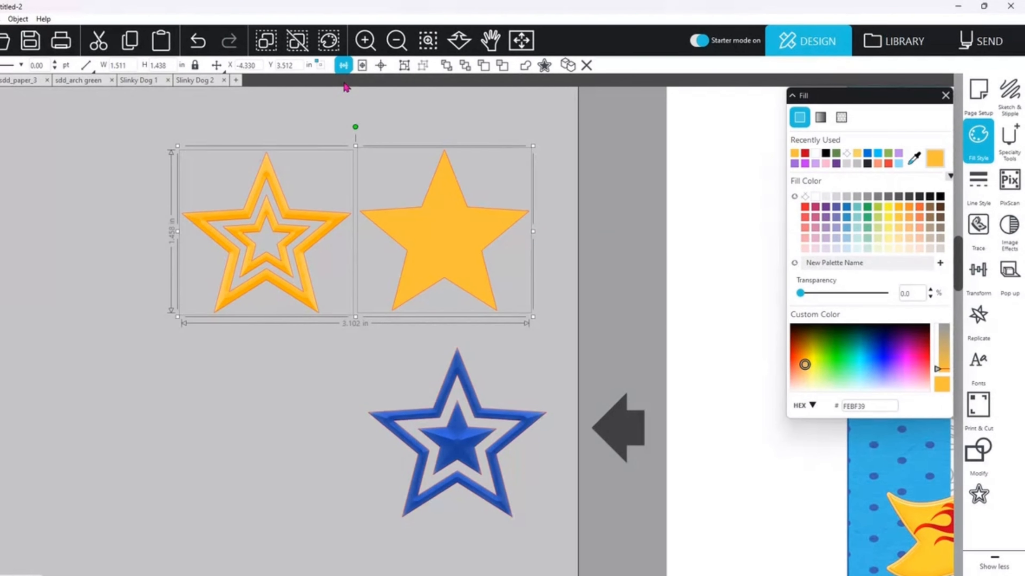
click(344, 65)
click(362, 102)
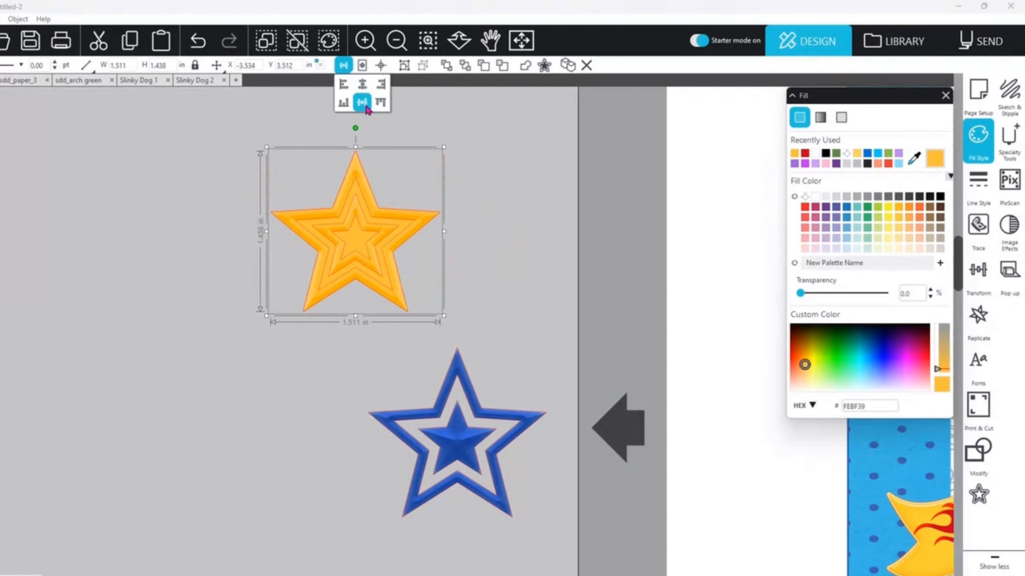
click(584, 277)
Step: Apply an offset to the blue star for its backing, and move the star from the title to above the checkered flag
click(462, 453)
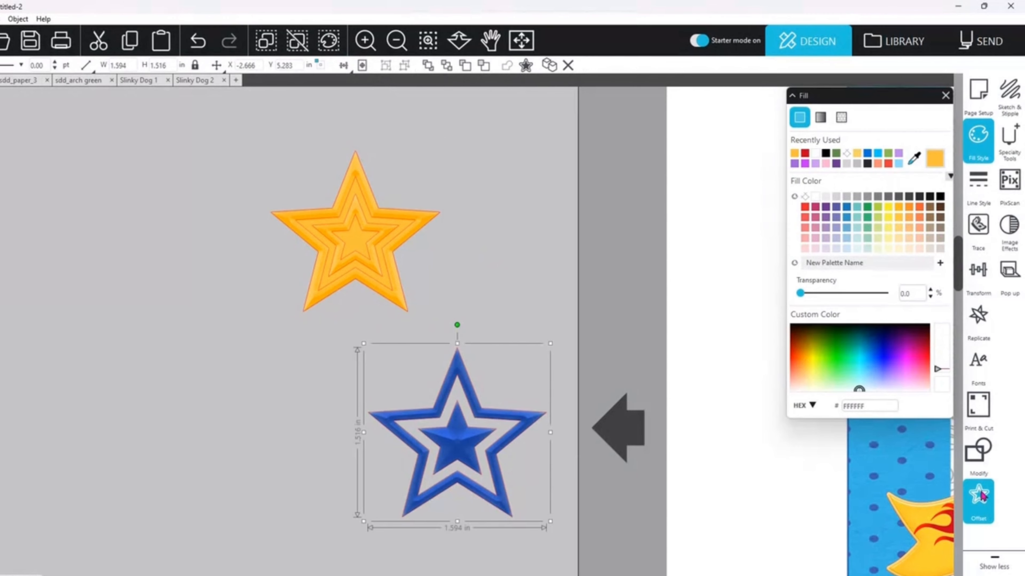
click(910, 238)
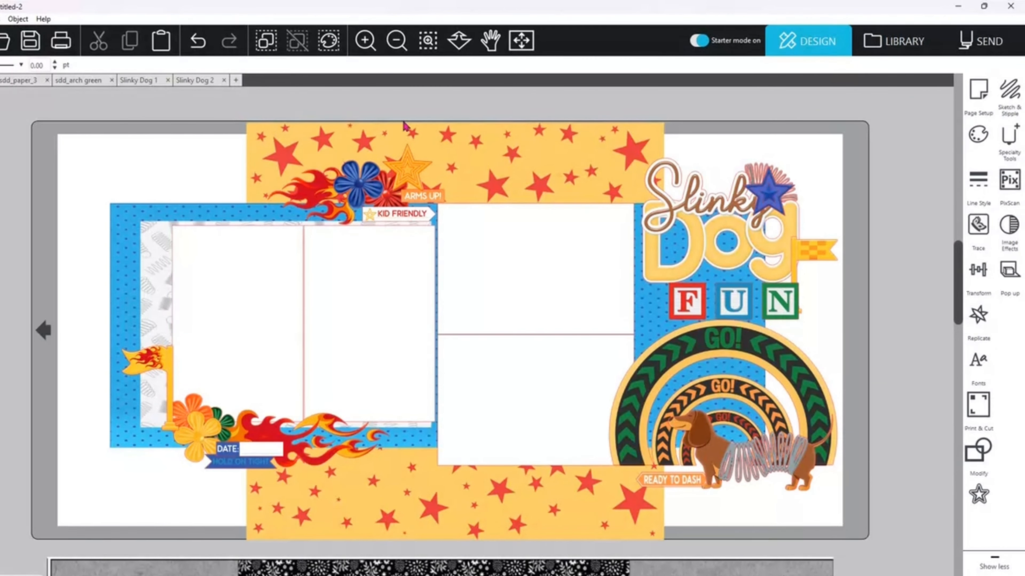
drag(772, 192, 806, 189)
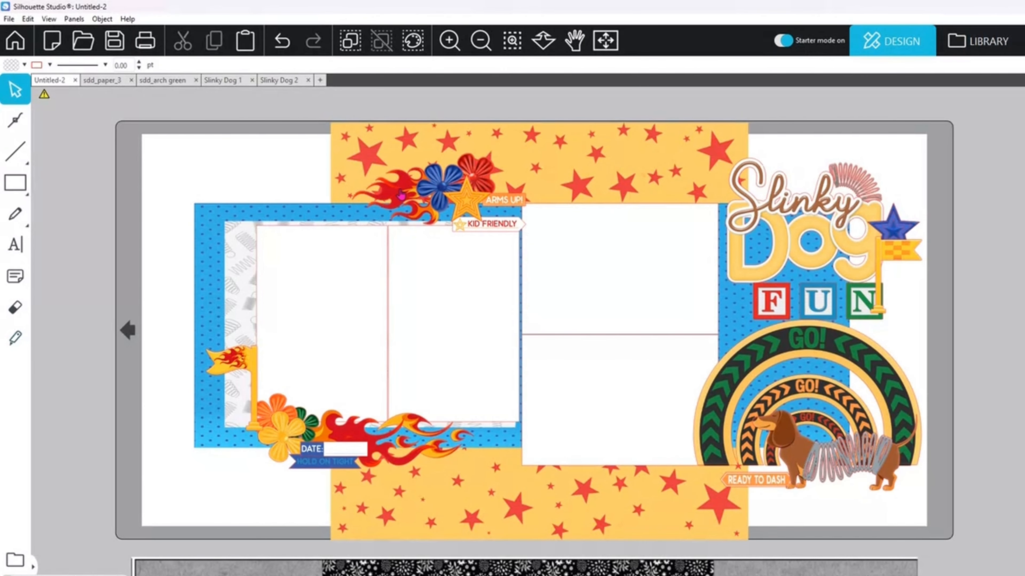
Step: Copy the upper embellishment cluster: the flame, blue and red flowers, yellow star, ARMS UP! and KID FRIENDLY tags
click(401, 196)
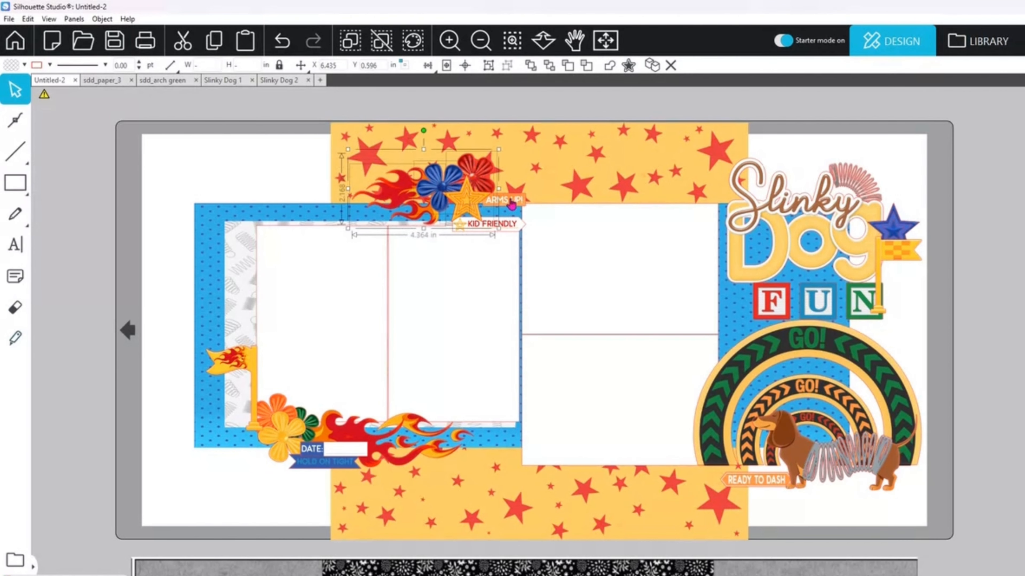
shift+click(508, 224)
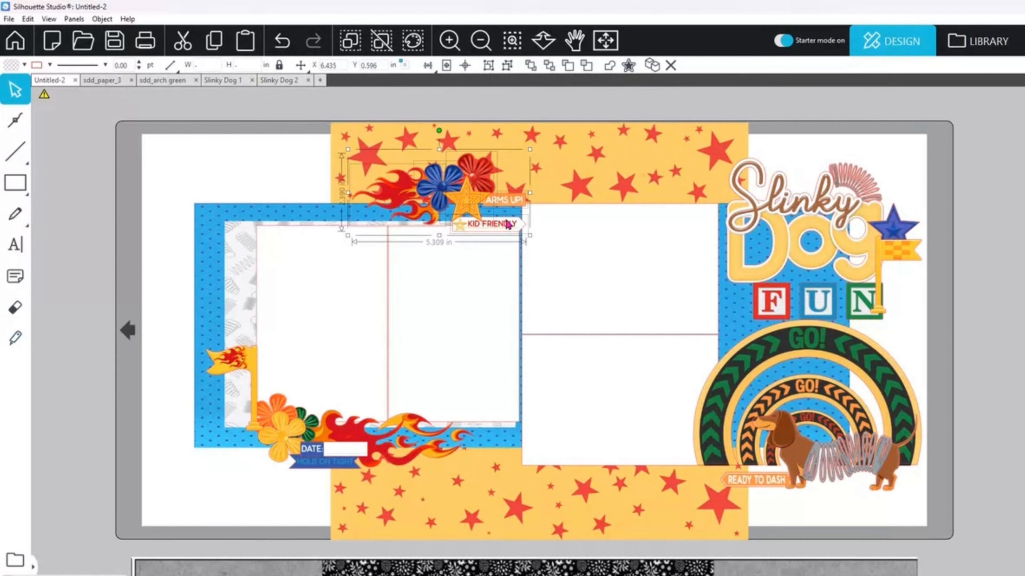
right_click(507, 225)
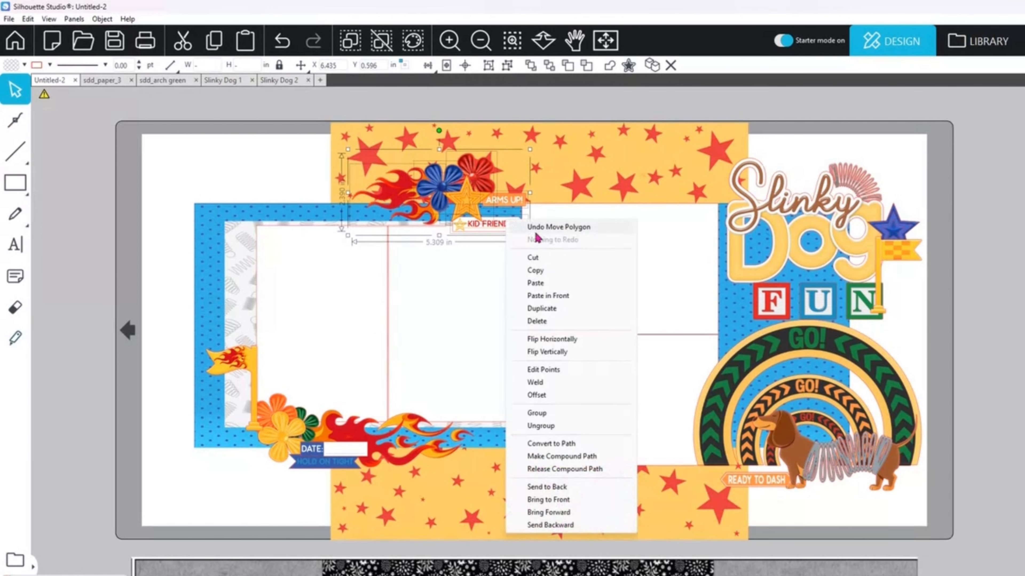
click(538, 272)
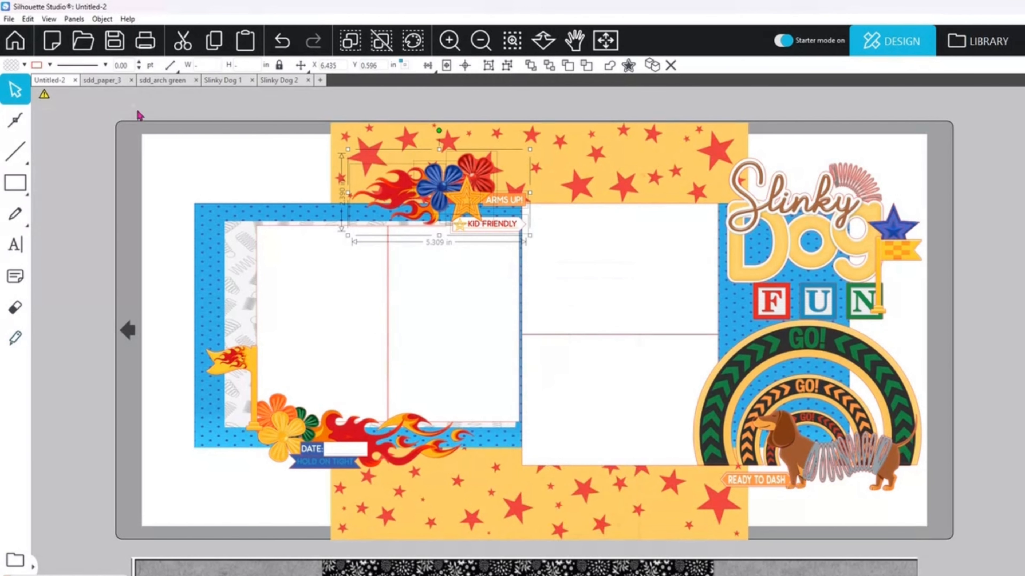
Step: Create a new drawing with the CAMEO 12 x 12 in cutting mat, Letter 8.5 x 11 in media and portrait orientation
click(46, 54)
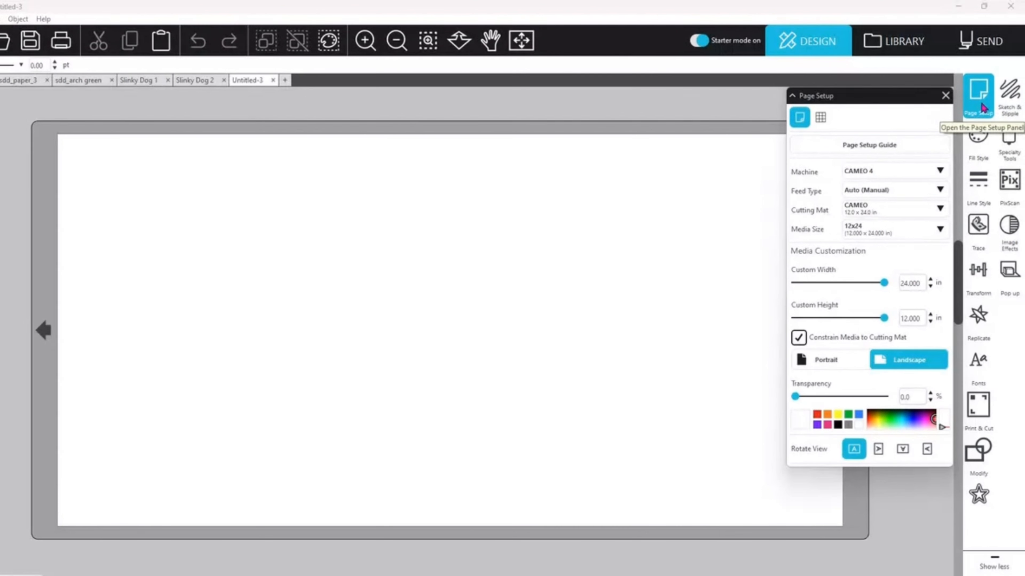
click(861, 212)
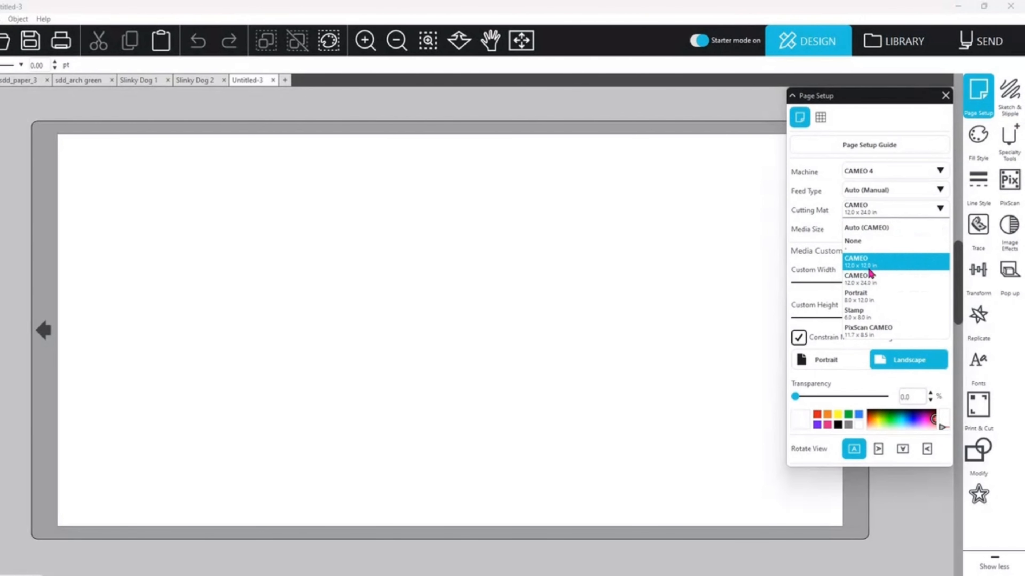
click(870, 264)
click(908, 234)
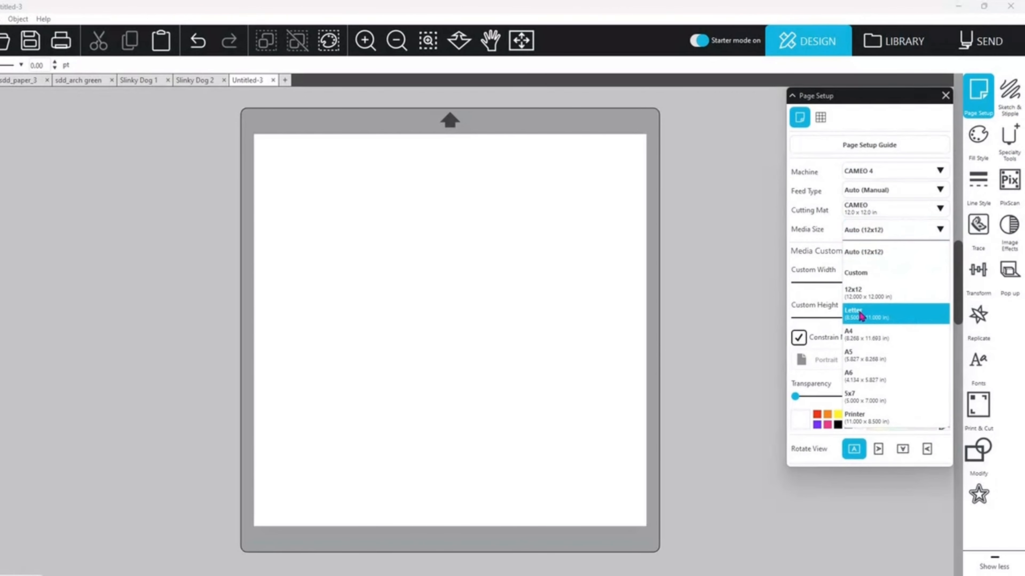
click(909, 315)
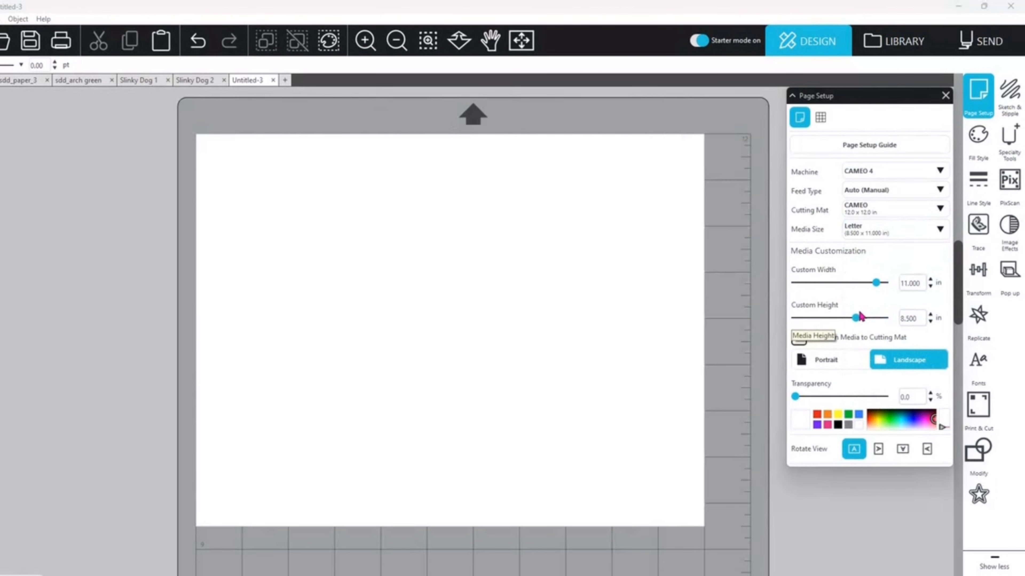
click(822, 365)
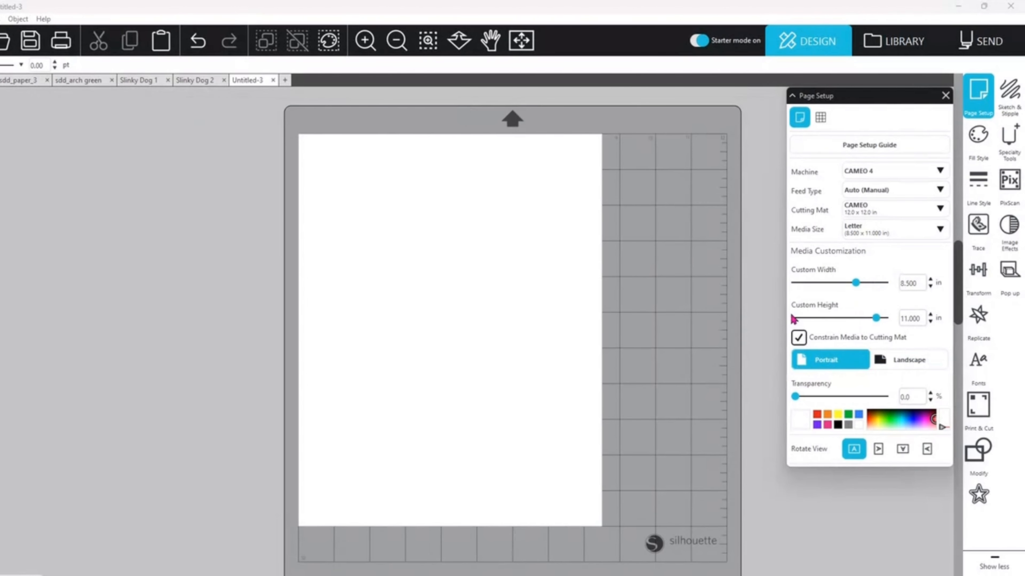
click(945, 96)
Step: Paste the copied flame, flower, star and tag cluster onto the upper part of the Letter page
scroll(958, 279, down, 1)
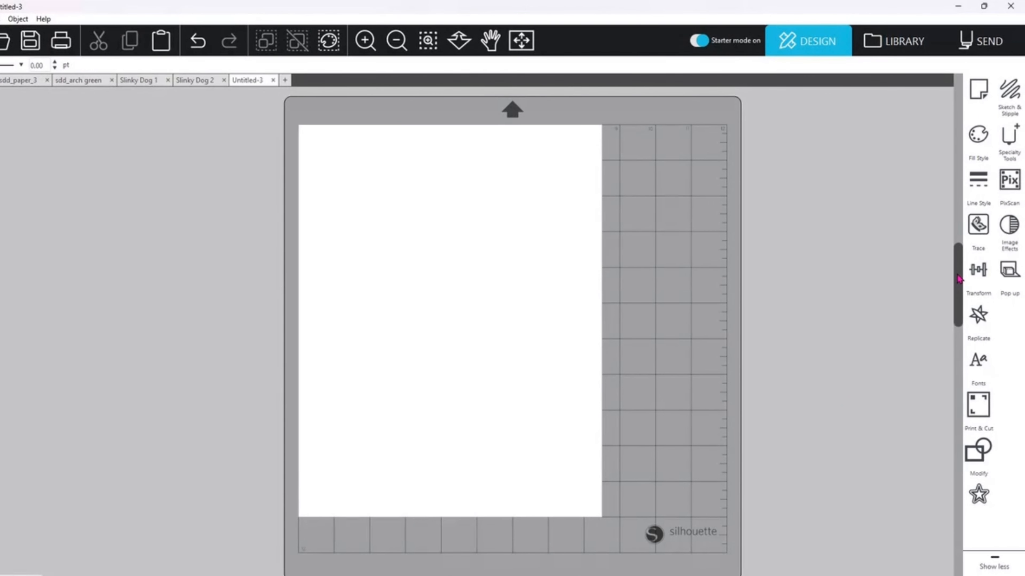
right_click(414, 198)
click(439, 248)
drag(624, 191, 549, 207)
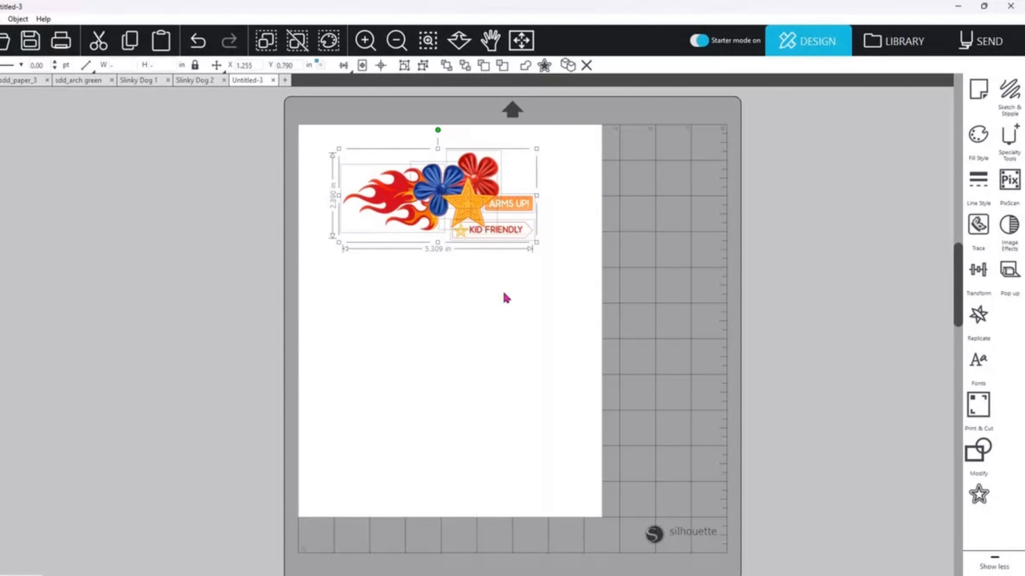
Step: Spread the pasted cluster apart so the yellow star, blue and red flowers, flame, and ARMS UP! and KID FRIENDLY tags no longer overlap
click(469, 300)
drag(468, 206, 388, 276)
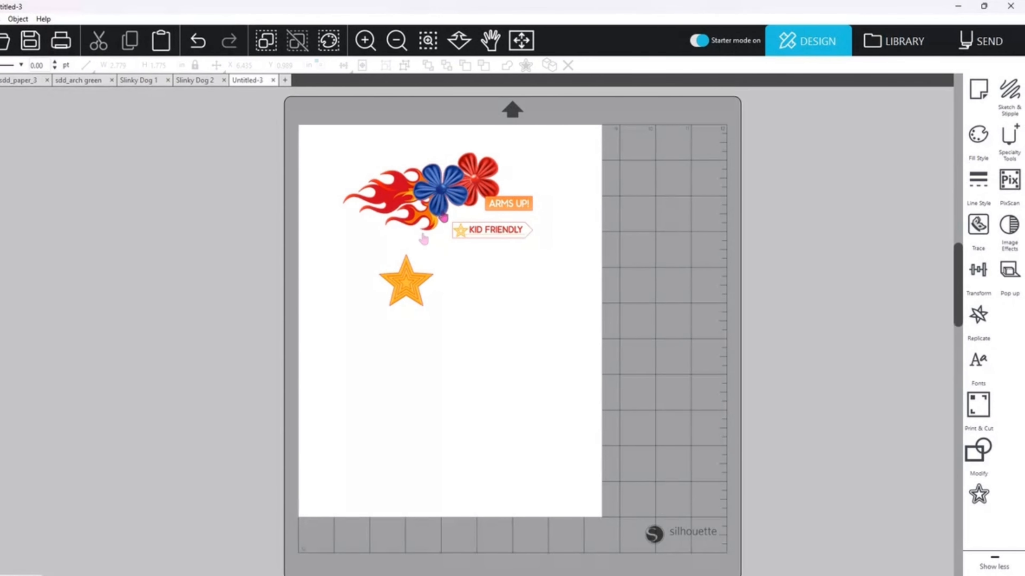
drag(438, 193, 469, 289)
drag(506, 200, 484, 185)
drag(493, 229, 497, 227)
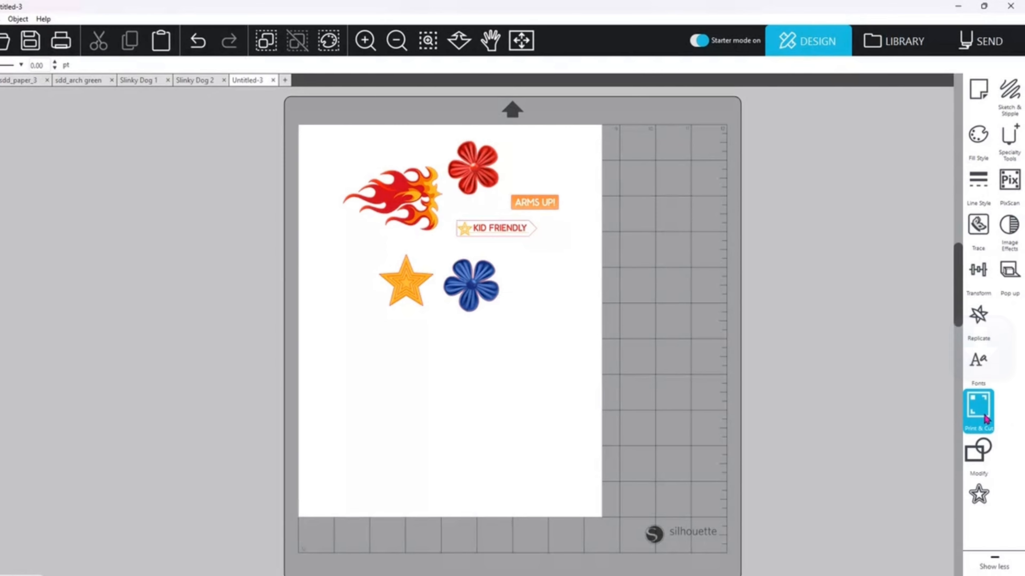
Step: Enable print and cut registration marks, and move the red flower and flame within the printable area
click(984, 418)
click(796, 143)
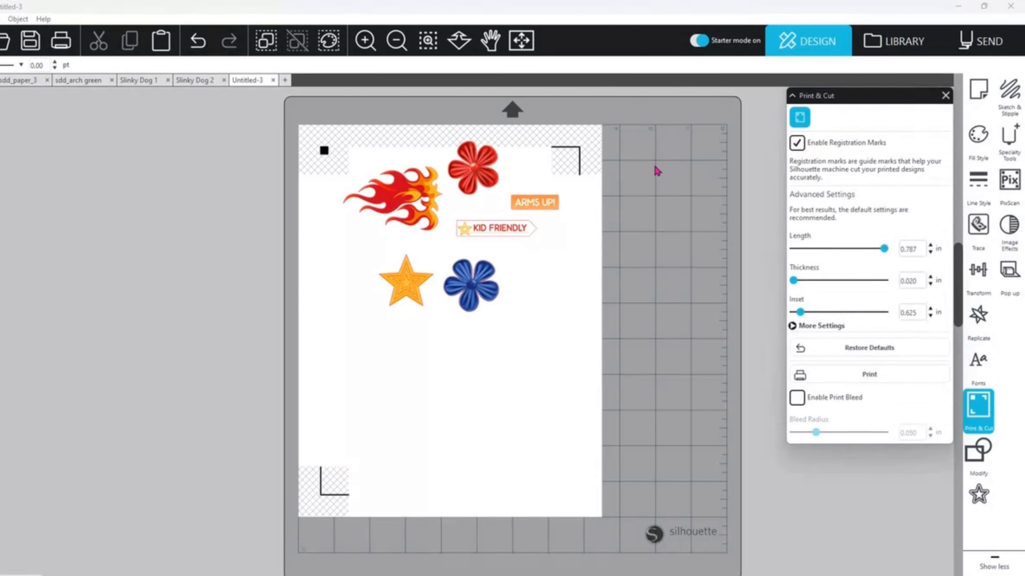
drag(474, 166, 473, 183)
click(421, 183)
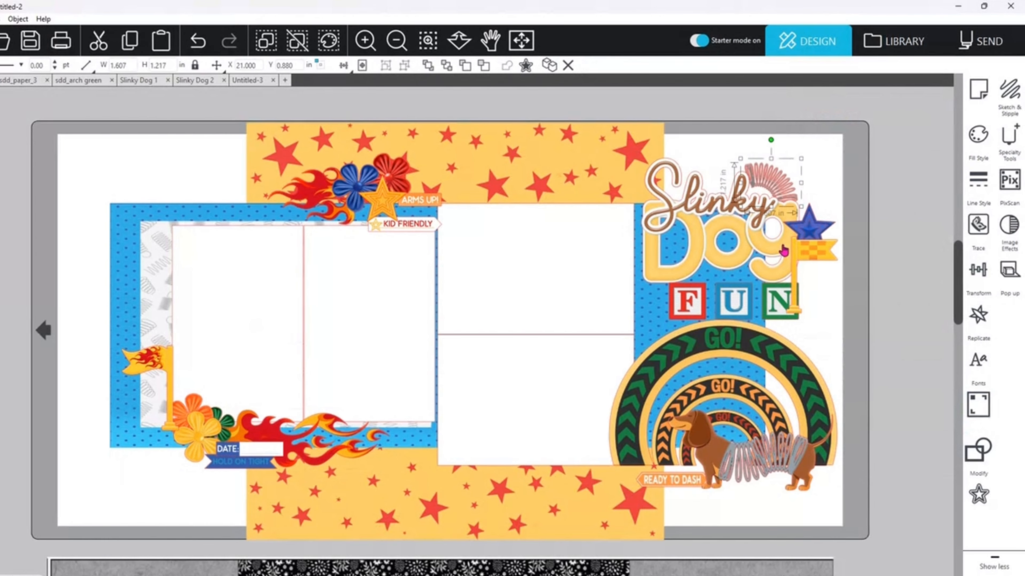
Step: Copy the three GO! arches, the Slinky dog and the READY TO DASH tag from the double-page layout
click(779, 365)
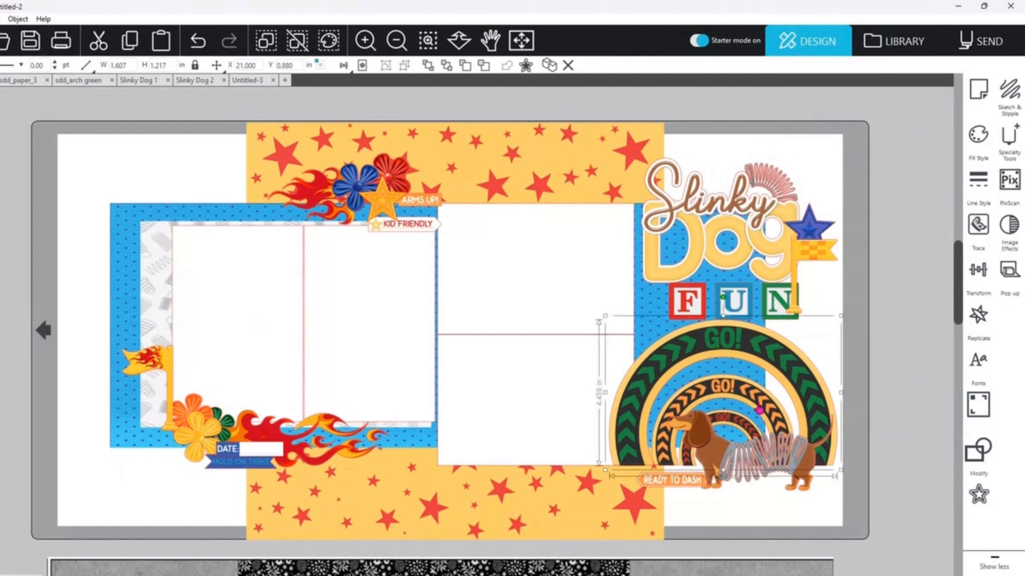
shift+click(756, 406)
shift+click(743, 430)
shift+click(748, 454)
shift+click(681, 482)
key(ctrl+c)
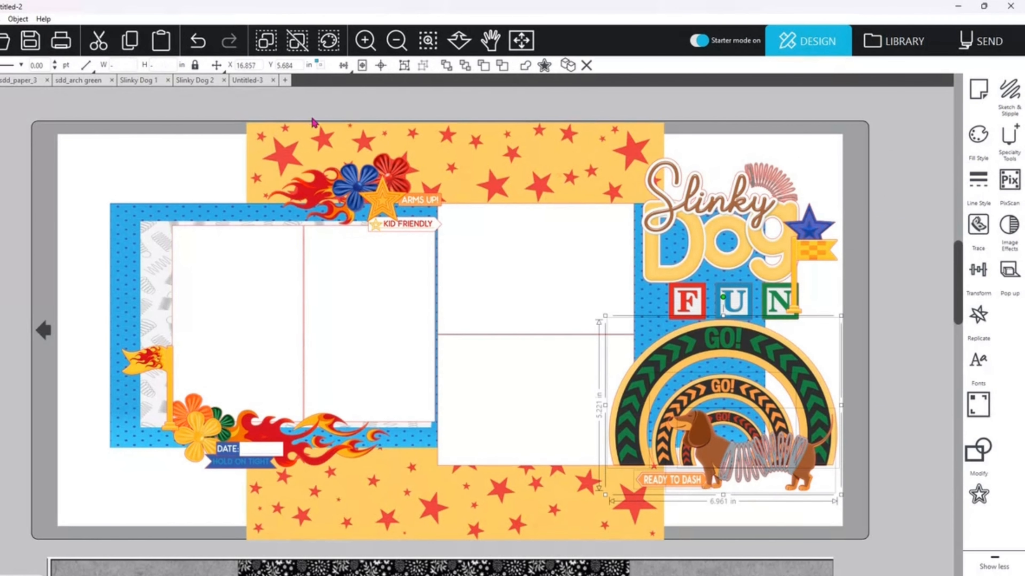
Step: Paste the arches, dog and READY TO DASH tag into Untitled-3 beside the mat, and switch to the Slinky Dog 1 drawing
click(247, 80)
key(ctrl+v)
drag(590, 345, 244, 236)
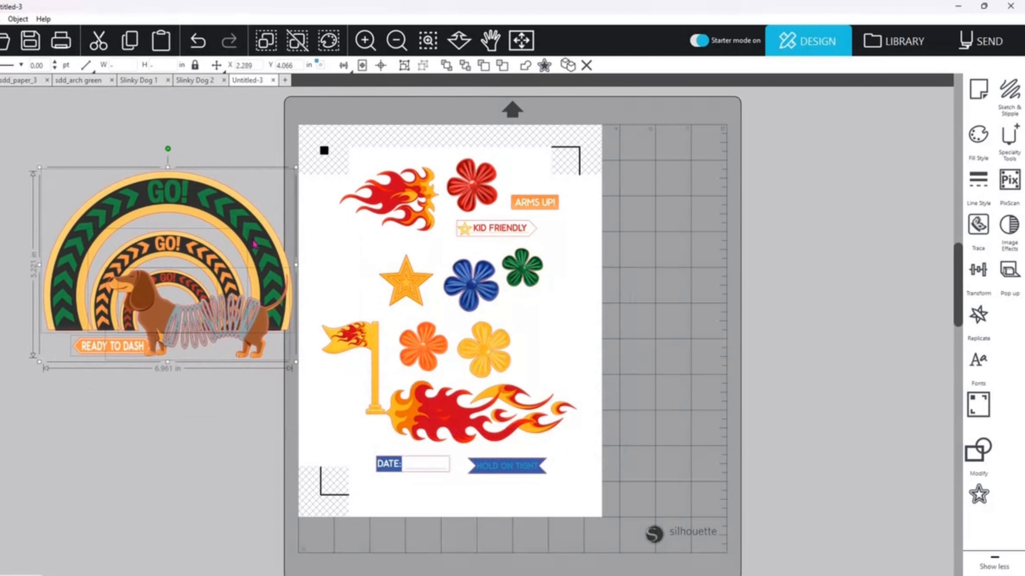
click(138, 80)
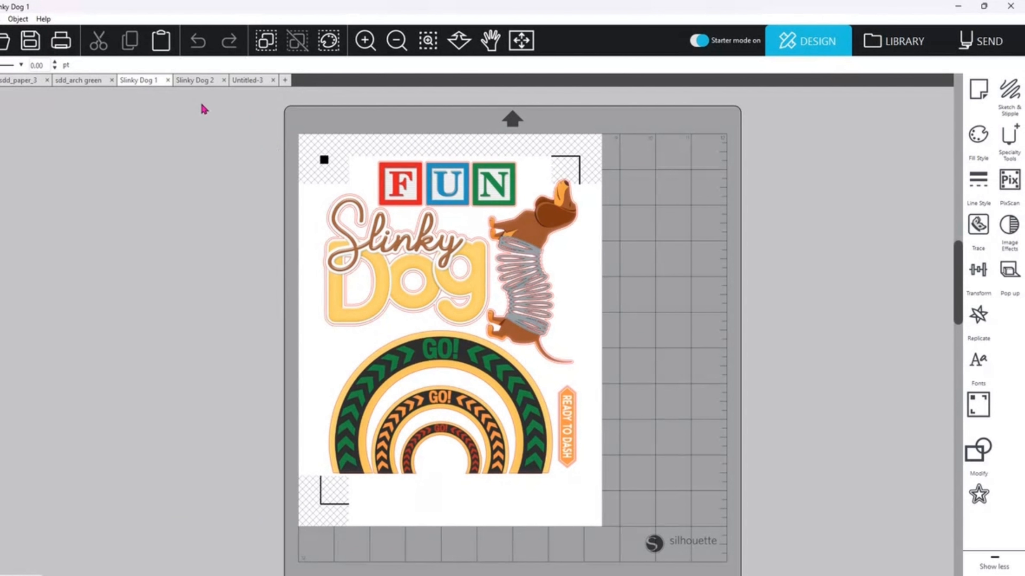